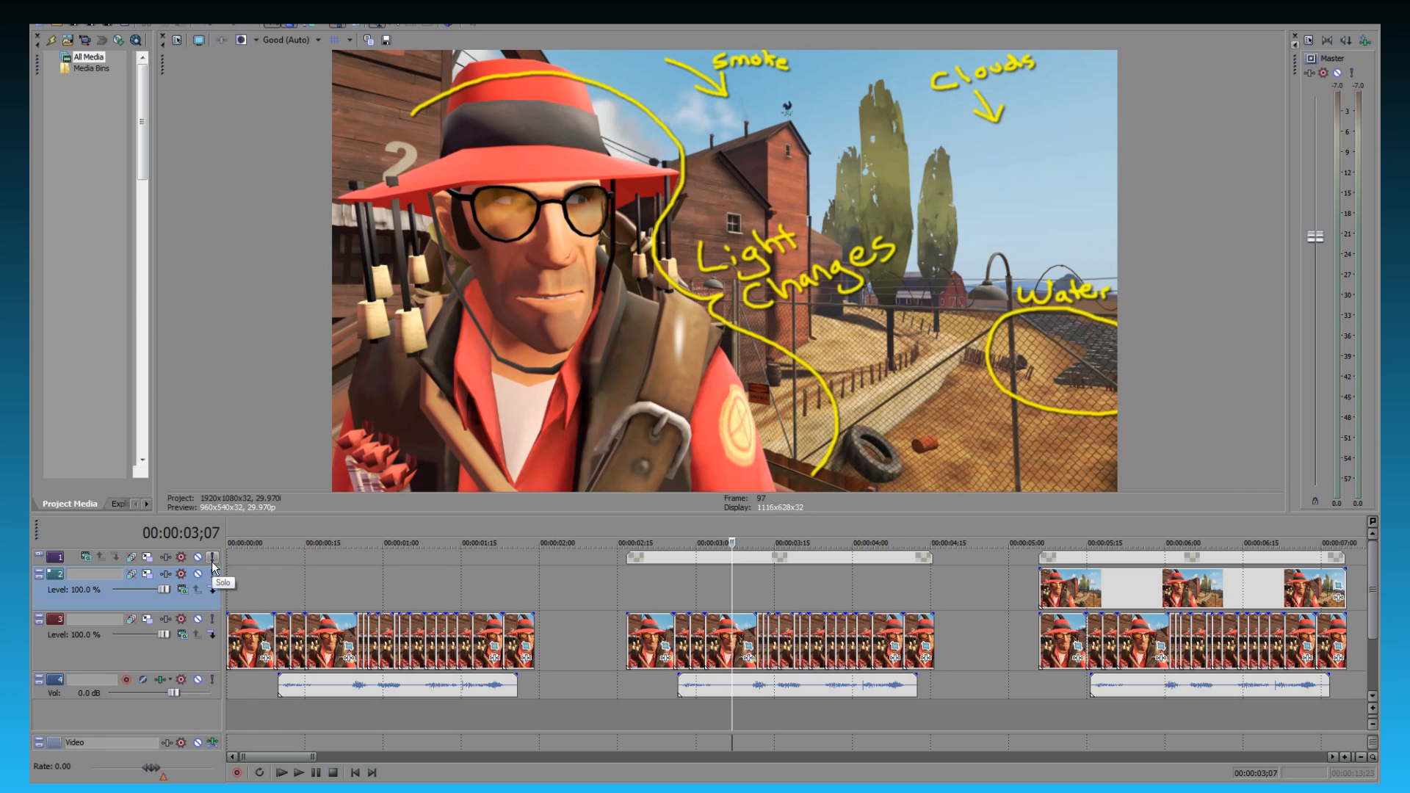
# - Step frame by frame through the middle sequence to examine how the clouds, smoke, water and lighting change between stills
pyautogui.press('Right')
pyautogui.press('Right')
pyautogui.press('Right')
pyautogui.press('Right')
pyautogui.press('Right')
pyautogui.press('Right')
pyautogui.press('Right')
pyautogui.press('Right')
pyautogui.press('Right')
pyautogui.press('Right')
pyautogui.press('Right')
pyautogui.press('Right')
pyautogui.press('Right')
pyautogui.press('Right')
pyautogui.press('Right')
pyautogui.press('Right')
pyautogui.press('Right')
pyautogui.press('Right')
pyautogui.press('Right')
pyautogui.press('Right')
pyautogui.press('Right')
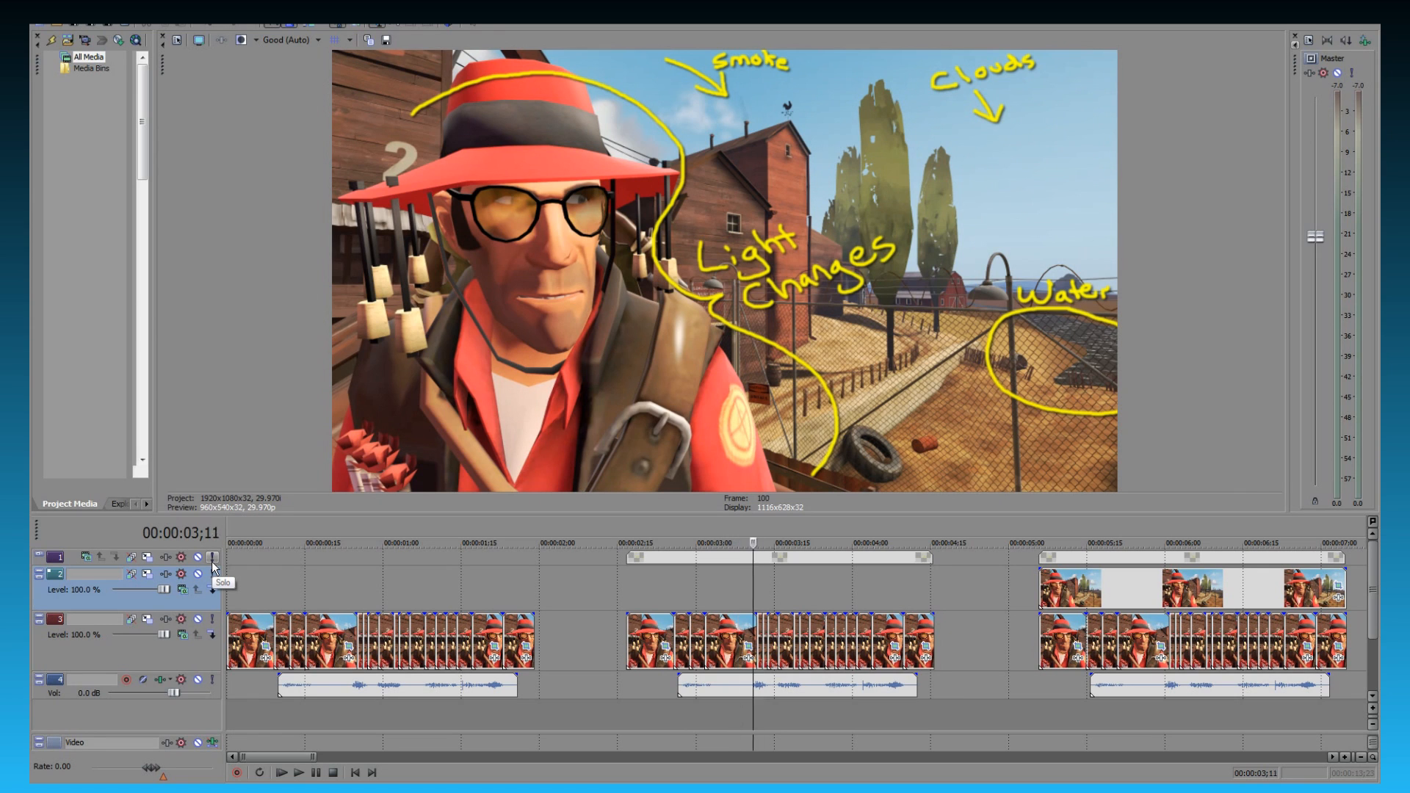
pyautogui.press('Left')
pyautogui.press('Left')
pyautogui.press('Left')
pyautogui.press('Left')
pyautogui.press('Left')
pyautogui.press('Left')
pyautogui.press('Left')
pyautogui.press('Left')
pyautogui.press('Left')
pyautogui.press('Left')
pyautogui.press('Left')
pyautogui.press('Left')
pyautogui.press('Left')
pyautogui.press('Left')
pyautogui.press('Left')
pyautogui.press('Left')
pyautogui.press('Left')
pyautogui.press('Left')
pyautogui.press('Left')
pyautogui.press('Left')
pyautogui.press('Left')
pyautogui.press('Left')
pyautogui.press('Left')
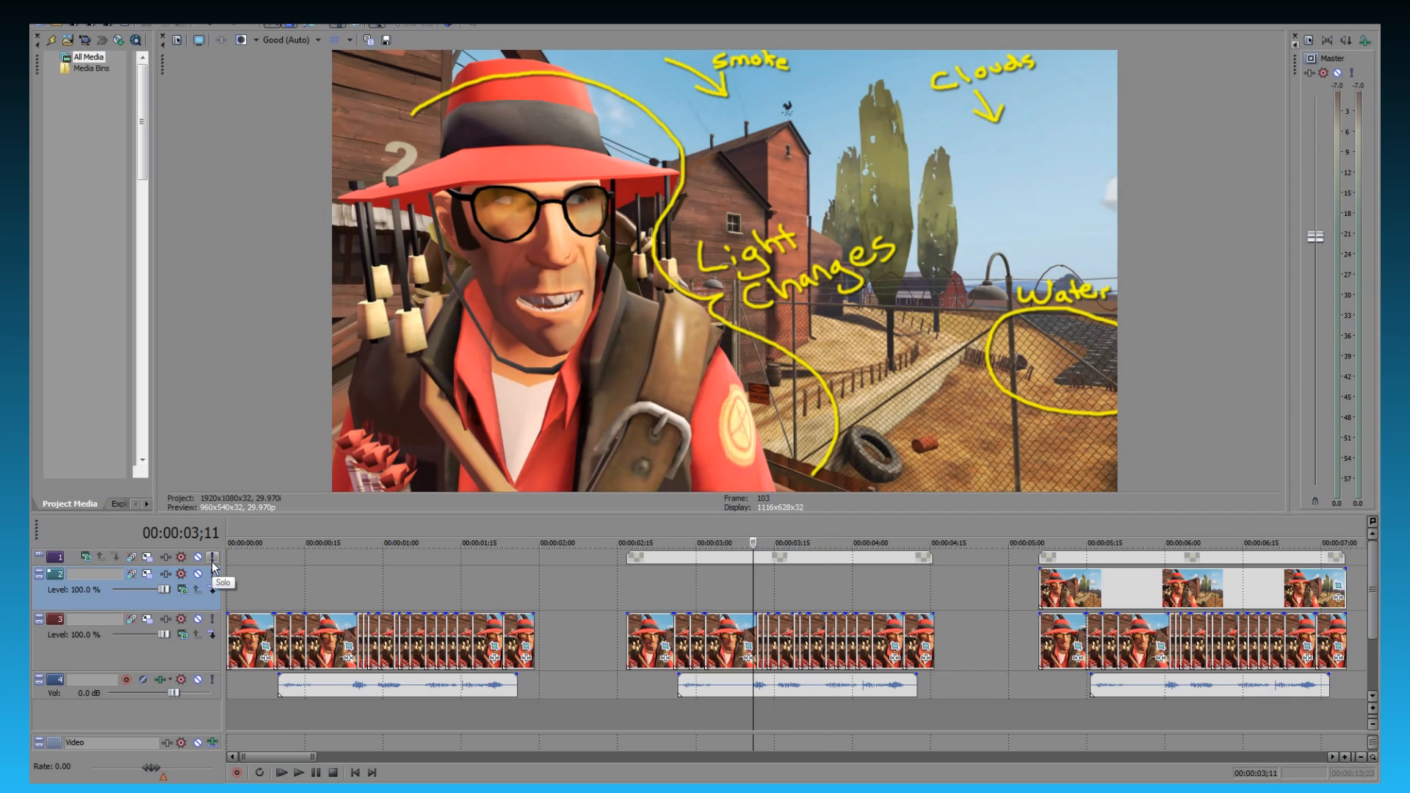
pyautogui.press('Right')
pyautogui.press('Right')
pyautogui.press('Right')
pyautogui.press('Right')
pyautogui.press('Right')
pyautogui.press('Right')
pyautogui.press('Right')
pyautogui.press('Right')
pyautogui.press('Right')
pyautogui.press('Right')
pyautogui.press('Right')
pyautogui.press('Right')
pyautogui.press('Right')
pyautogui.press('Right')
pyautogui.press('Right')
pyautogui.press('Right')
pyautogui.press('Right')
pyautogui.press('Right')
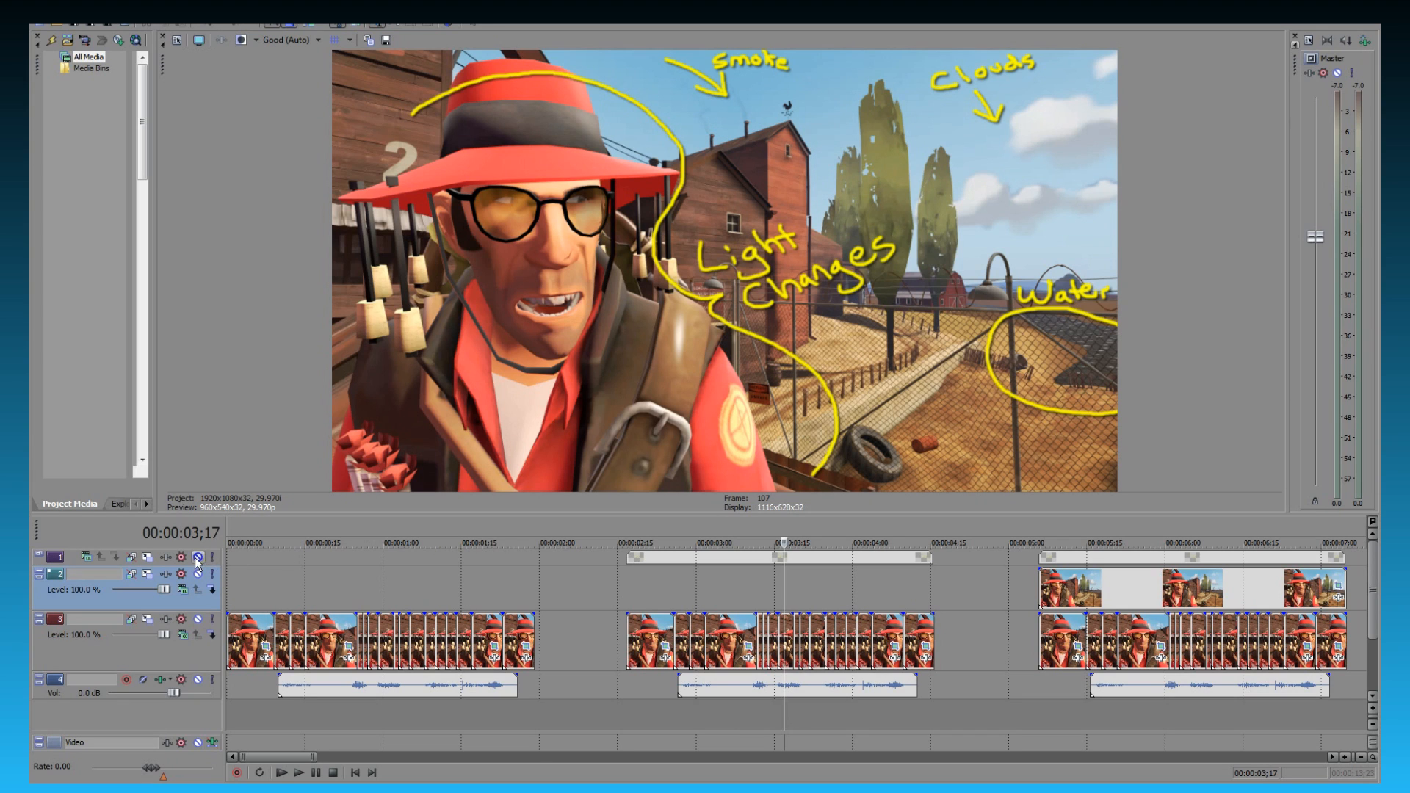
# - Mute the topmost track with the handwritten annotations and compare the background in different stills of the middle sequence
pyautogui.click(198, 558)
pyautogui.click(637, 577)
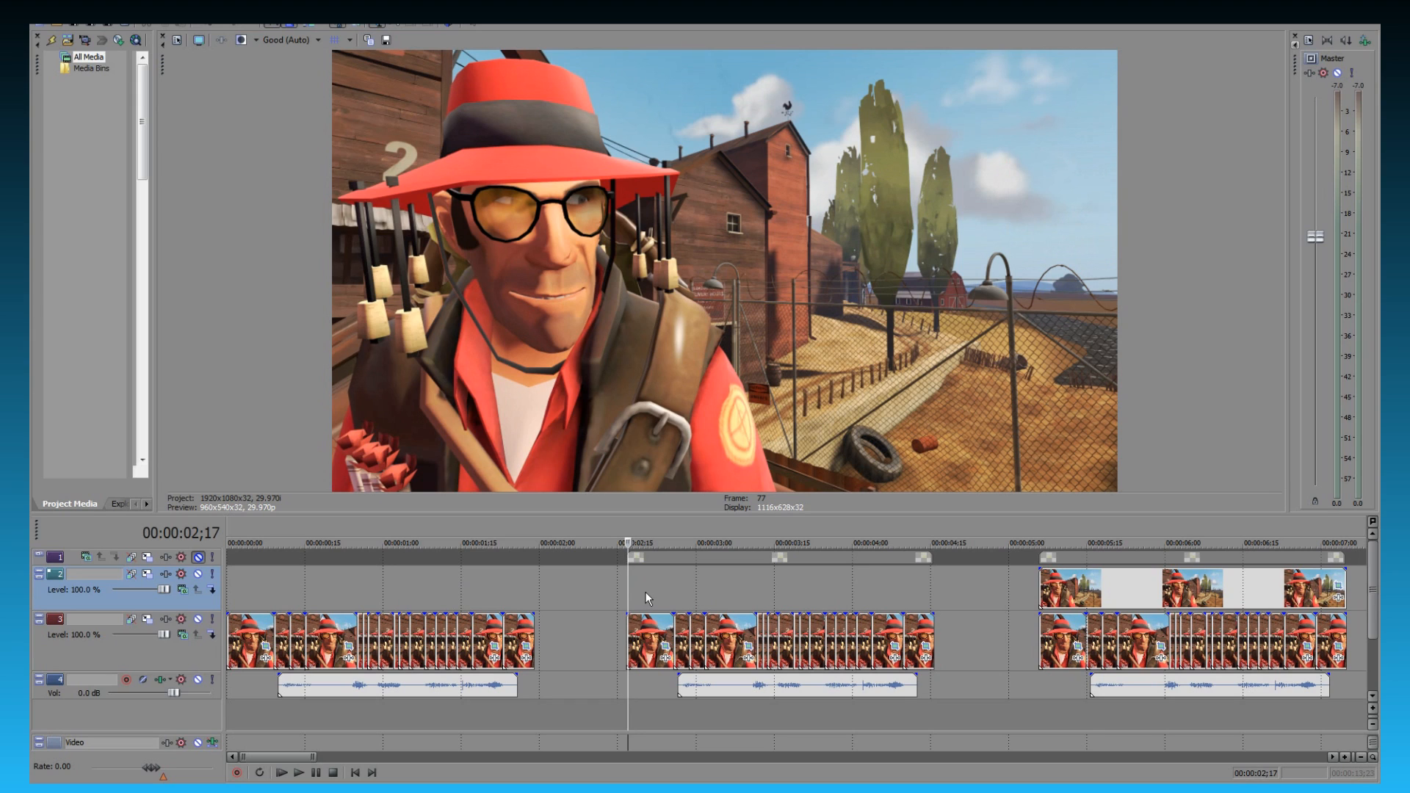
pyautogui.click(641, 623)
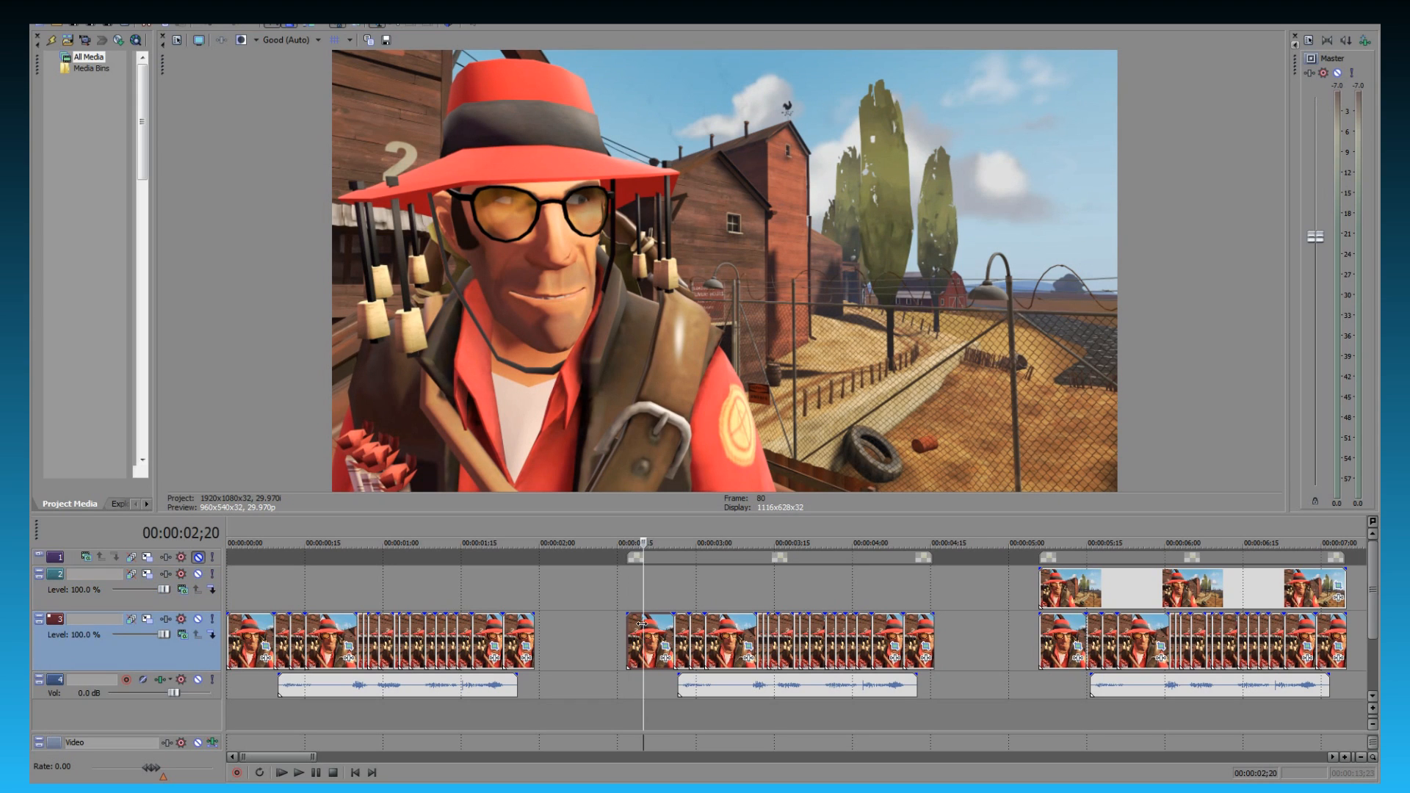
pyautogui.click(732, 629)
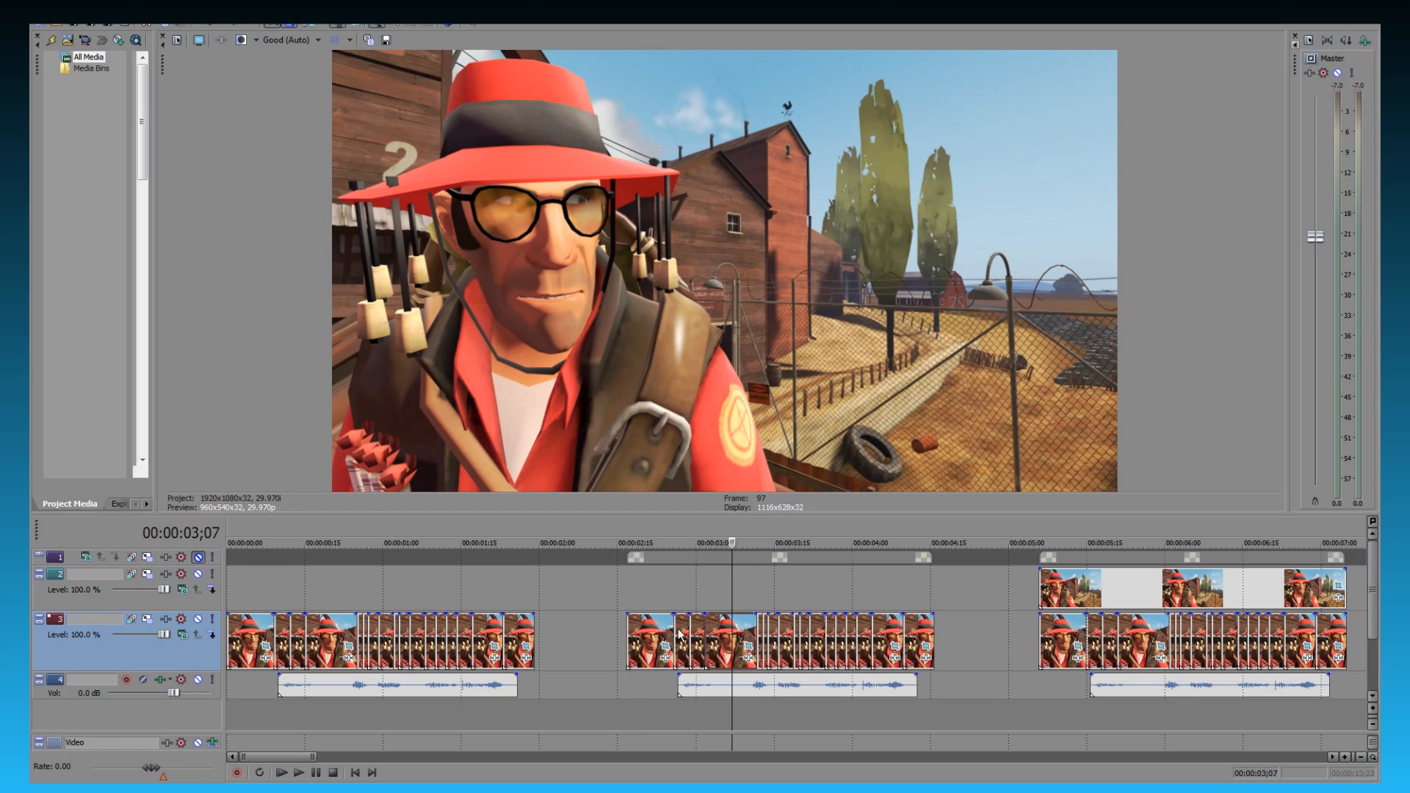
pyautogui.click(649, 633)
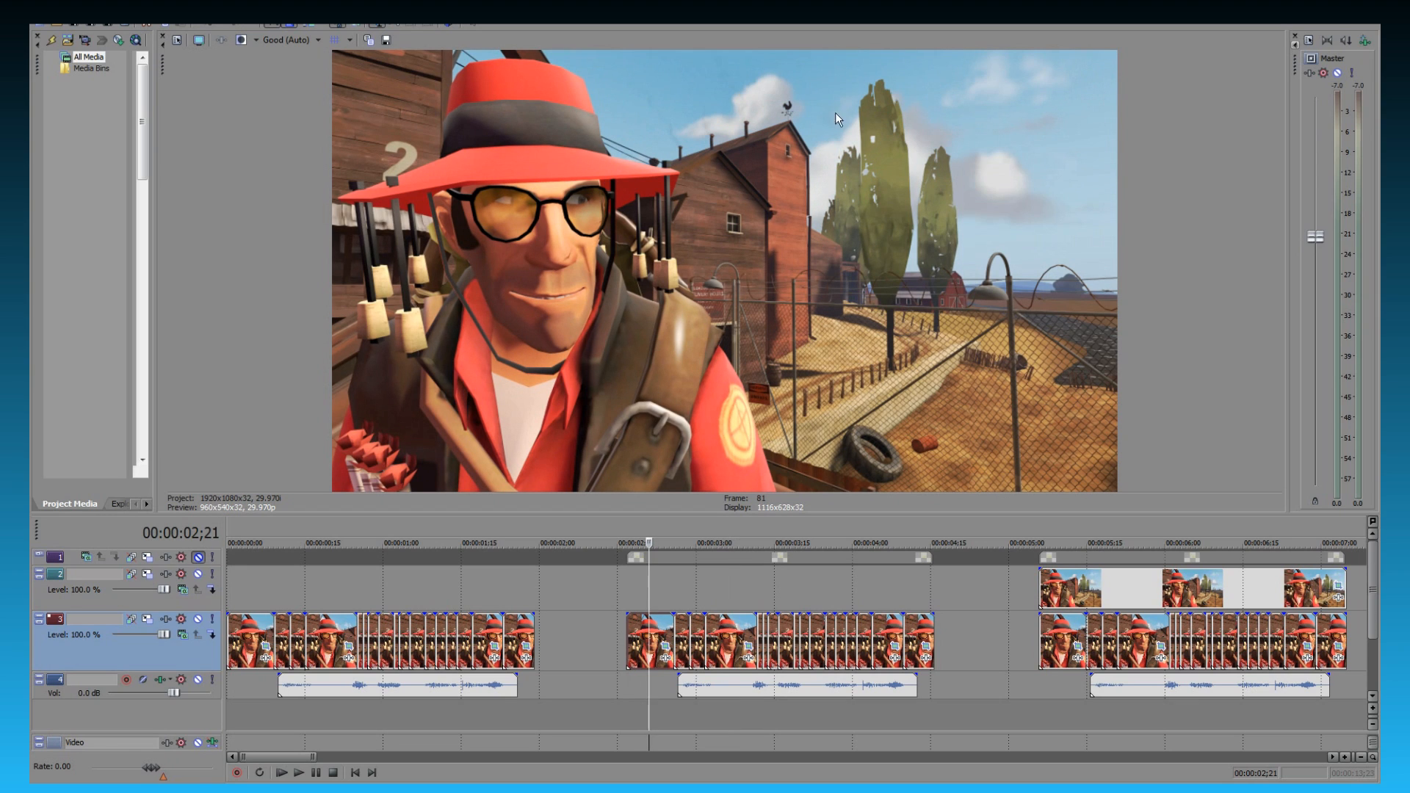
# - Copy the middle sequence's first still onto the empty track above and extend the copy to the end of the sequence
pyautogui.moveTo(639, 637); pyautogui.dragTo(636, 582)
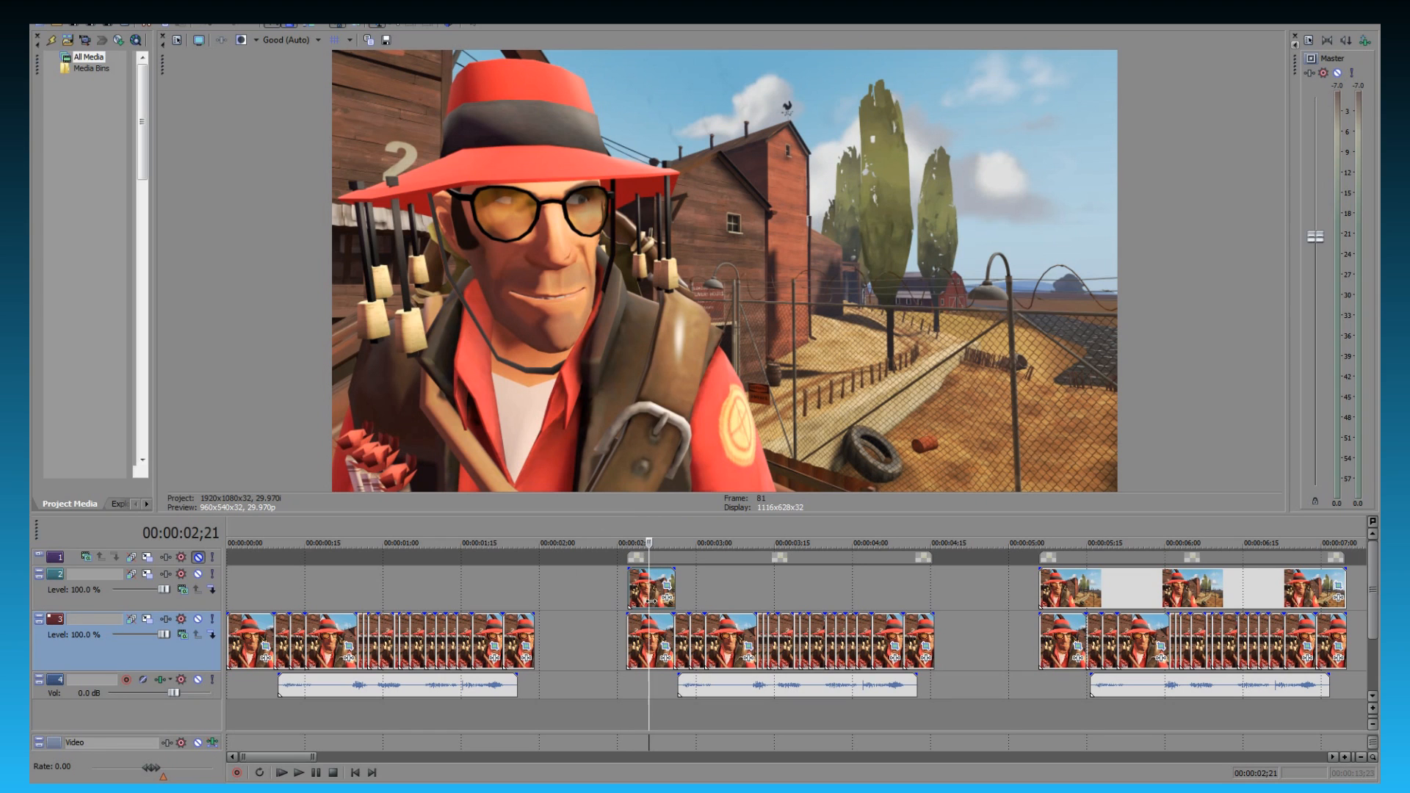
pyautogui.click(571, 592)
pyautogui.click(580, 591)
pyautogui.click(602, 590)
pyautogui.click(648, 587)
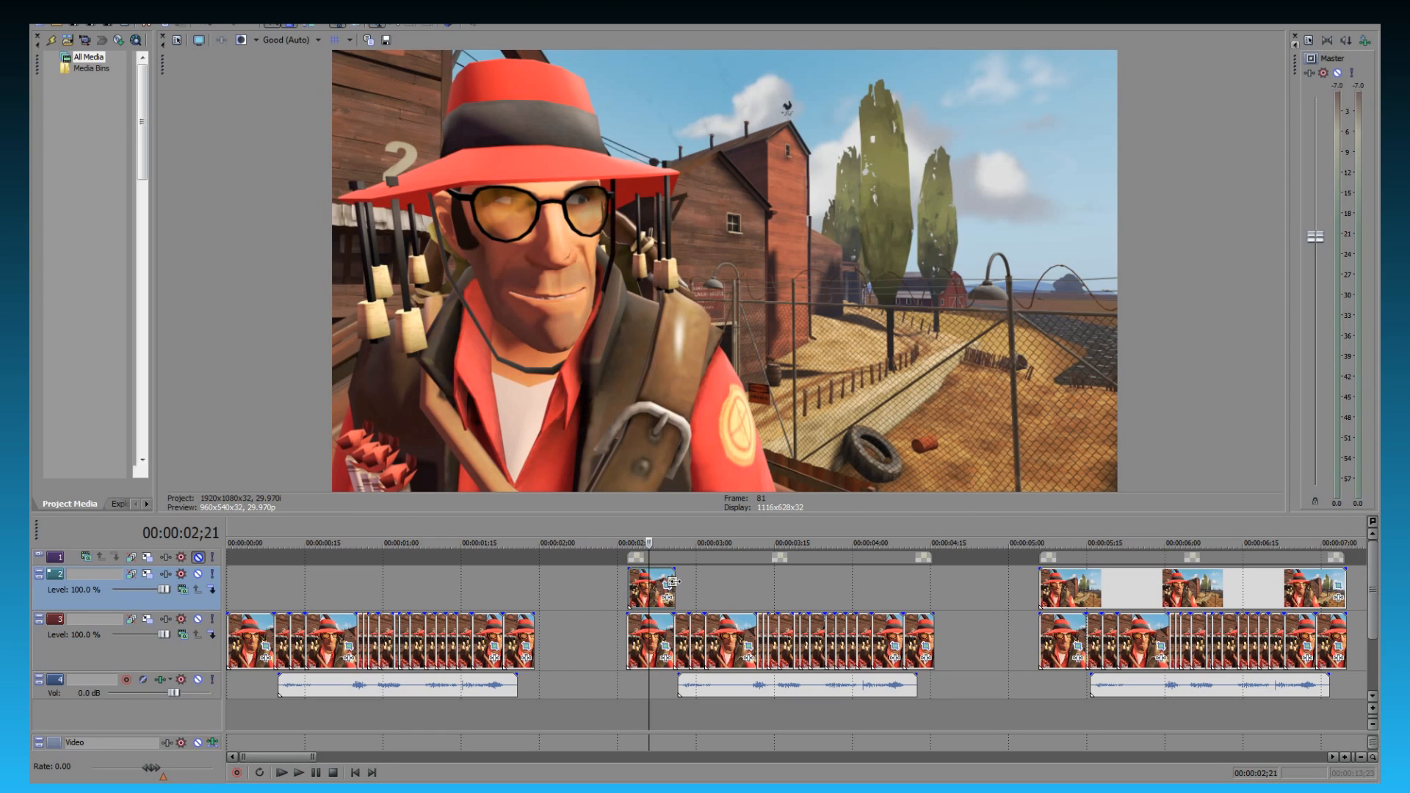
pyautogui.moveTo(674, 581); pyautogui.dragTo(934, 582)
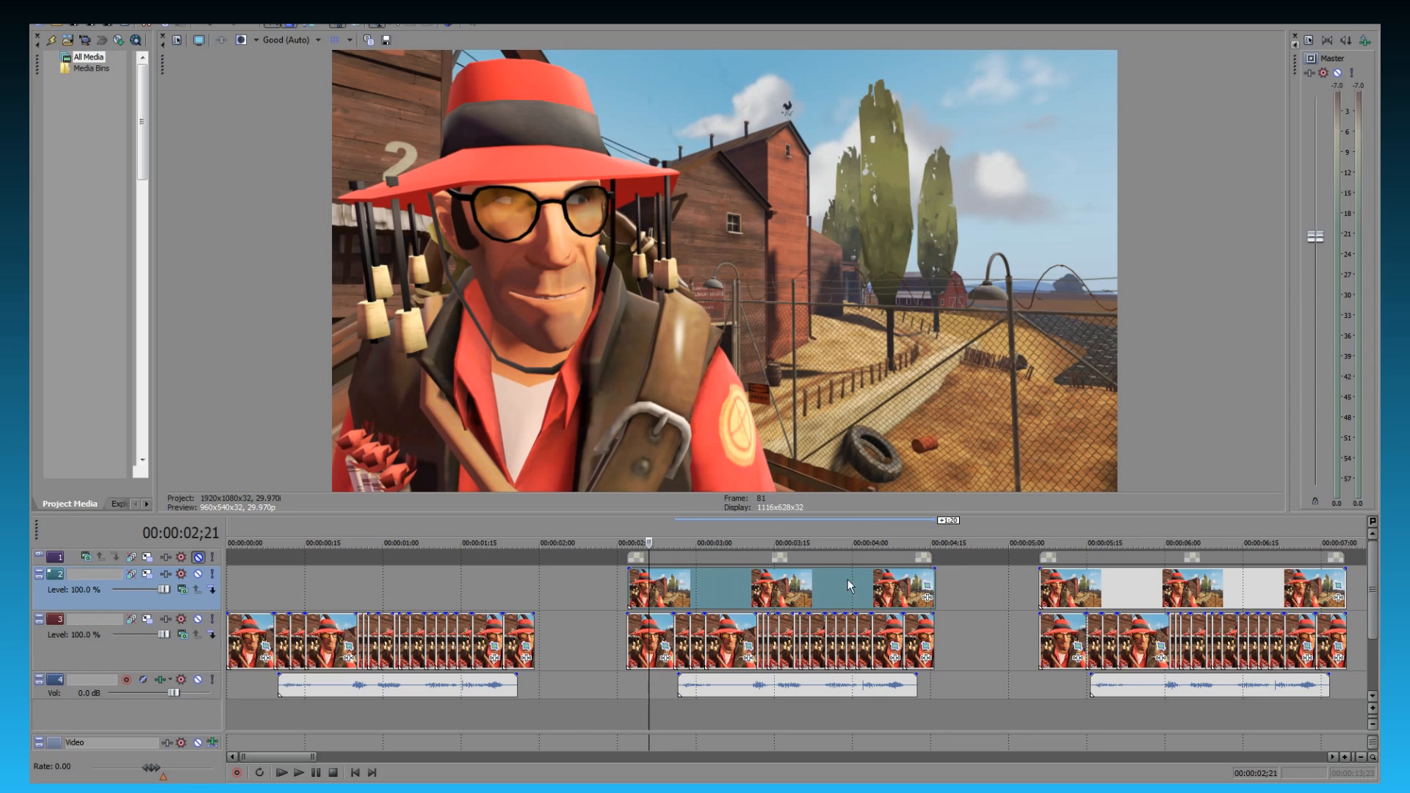
# - Play the middle sequence from its start to check how the extended still covers the clips below
pyautogui.click(659, 582)
pyautogui.click(769, 583)
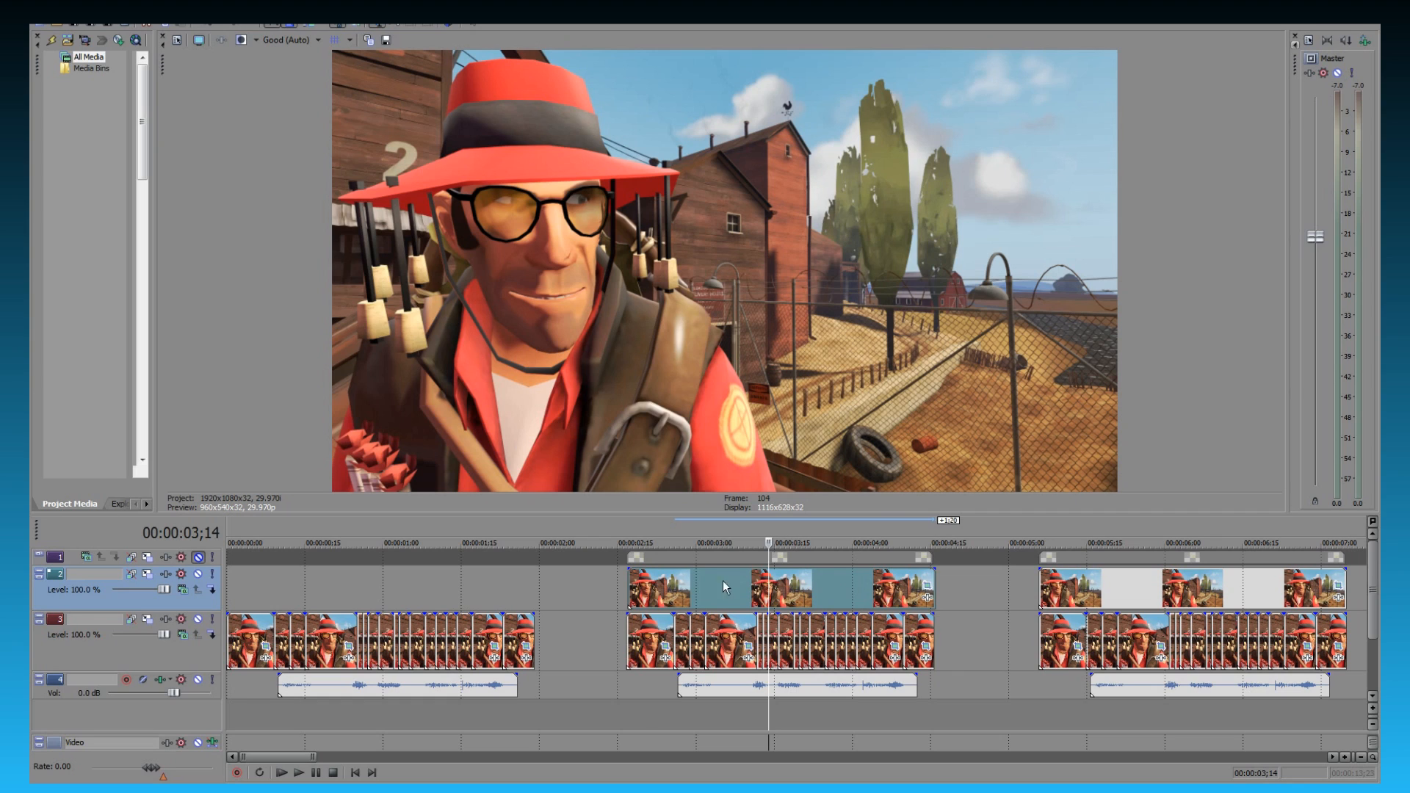
pyautogui.click(631, 587)
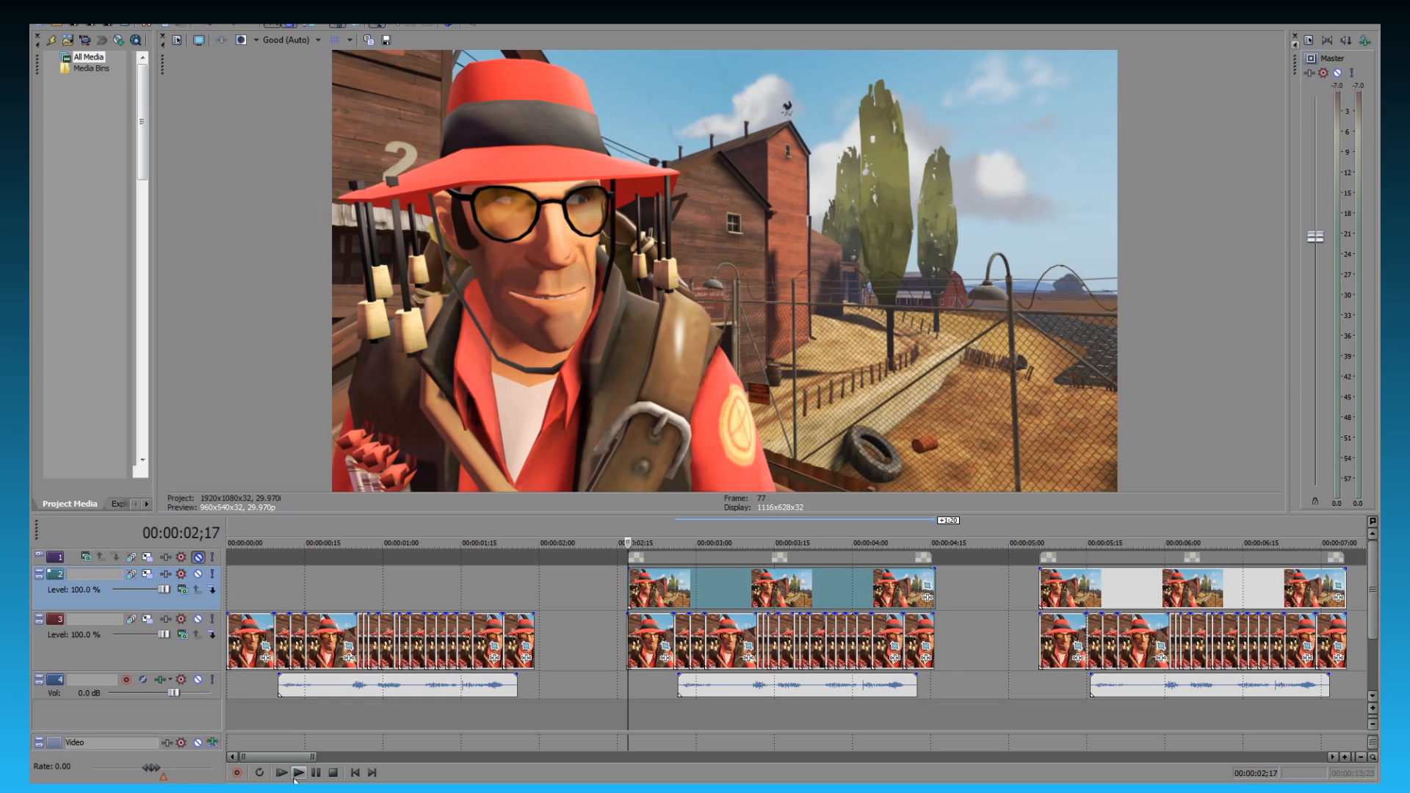
pyautogui.click(300, 774)
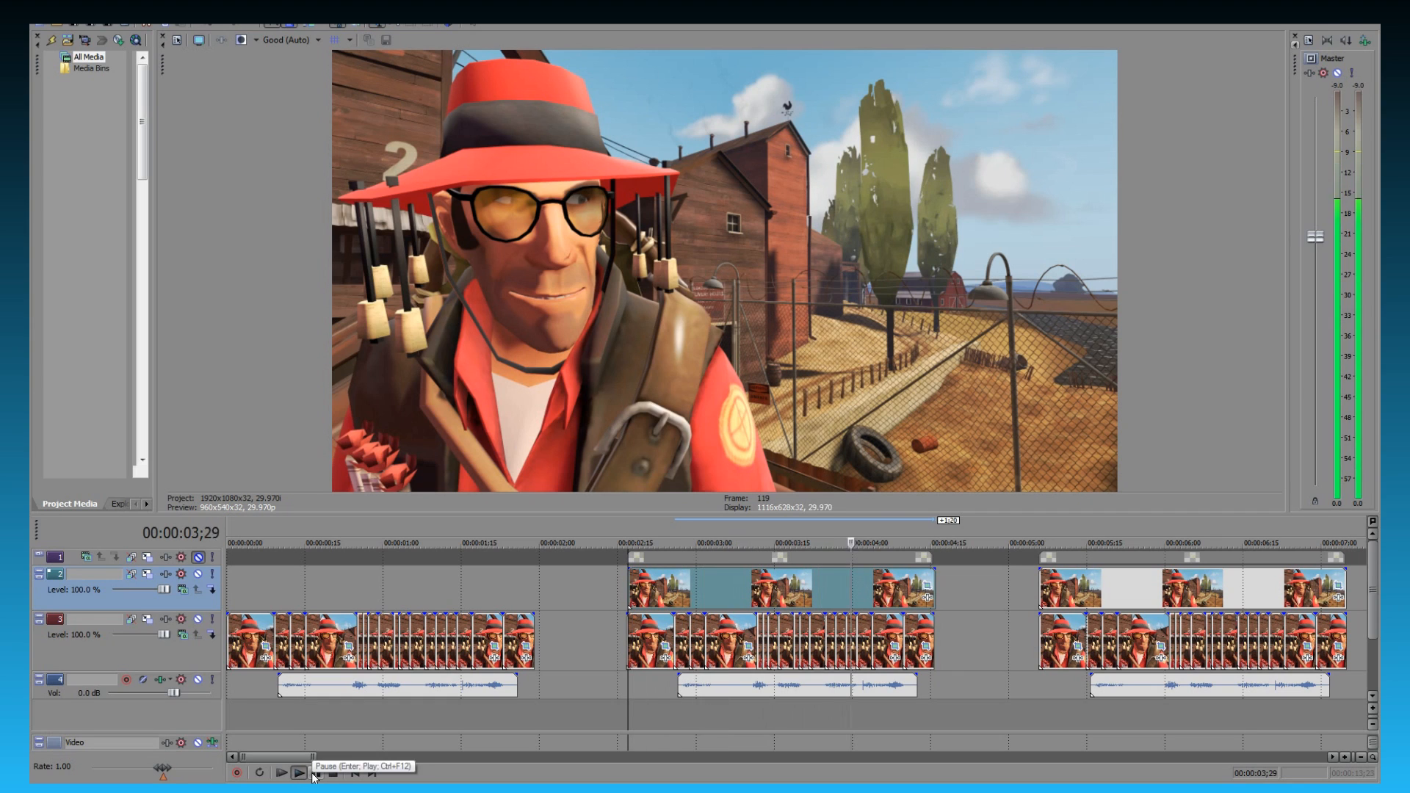
pyautogui.click(314, 775)
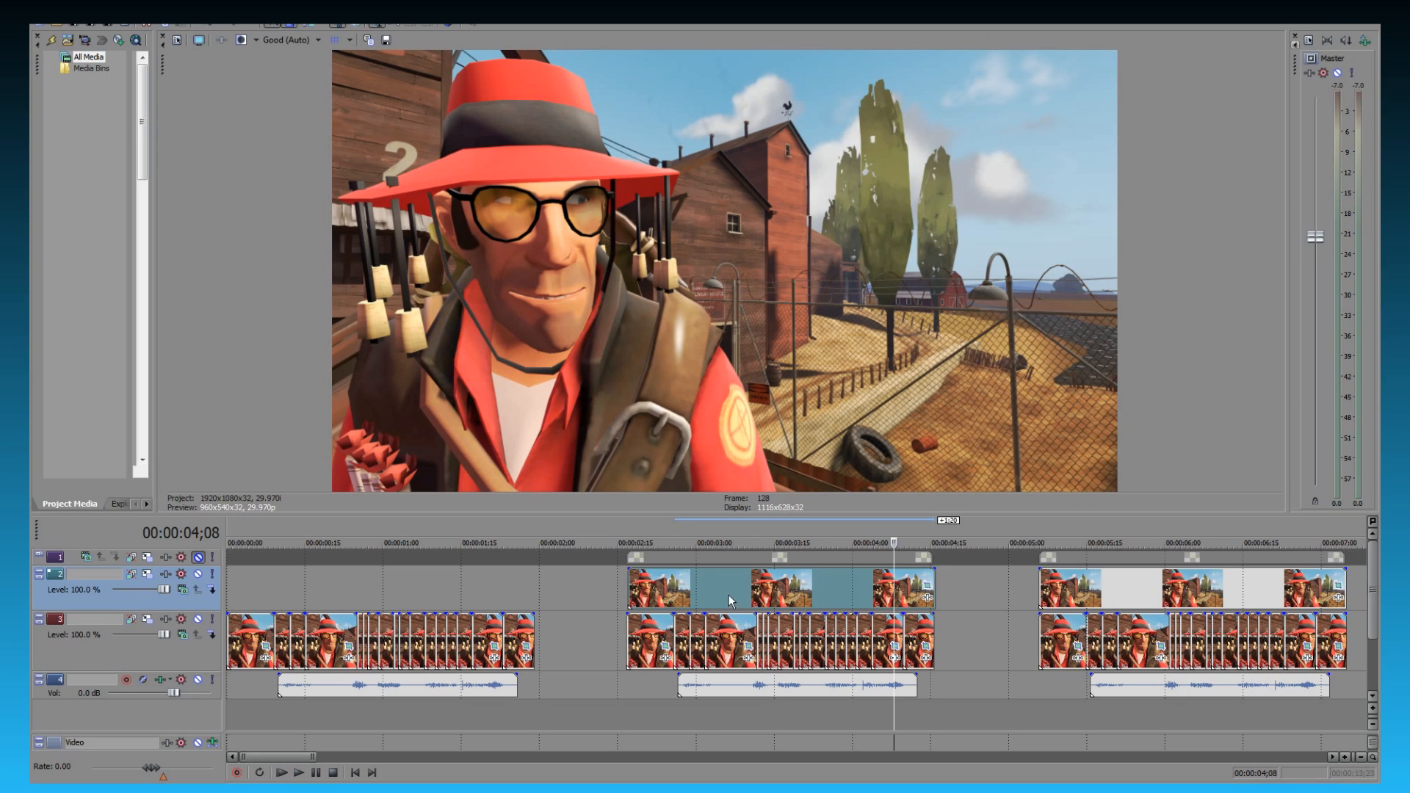
pyautogui.click(848, 587)
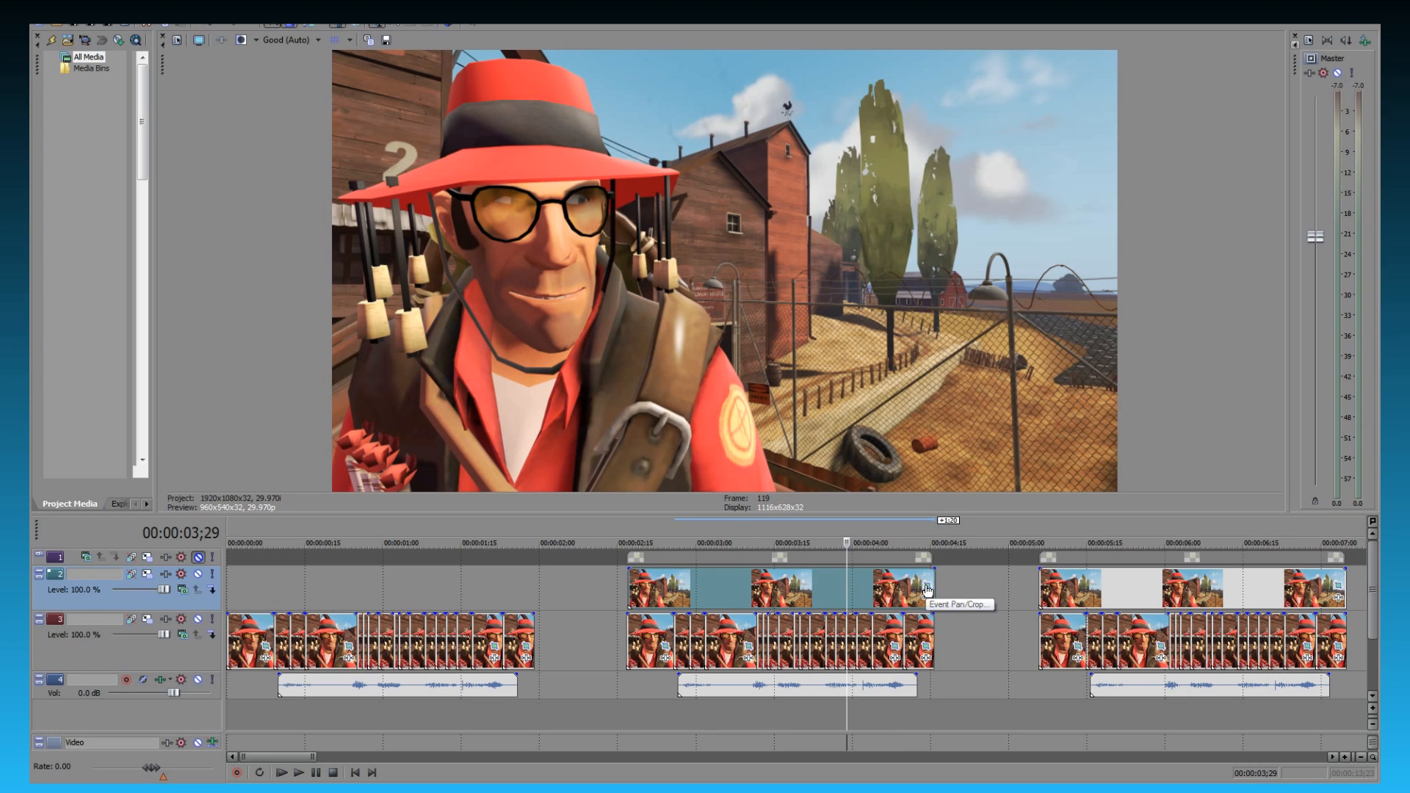
# - Open Event Pan/Crop for the extended still on the second track and enable its mask
pyautogui.click(927, 589)
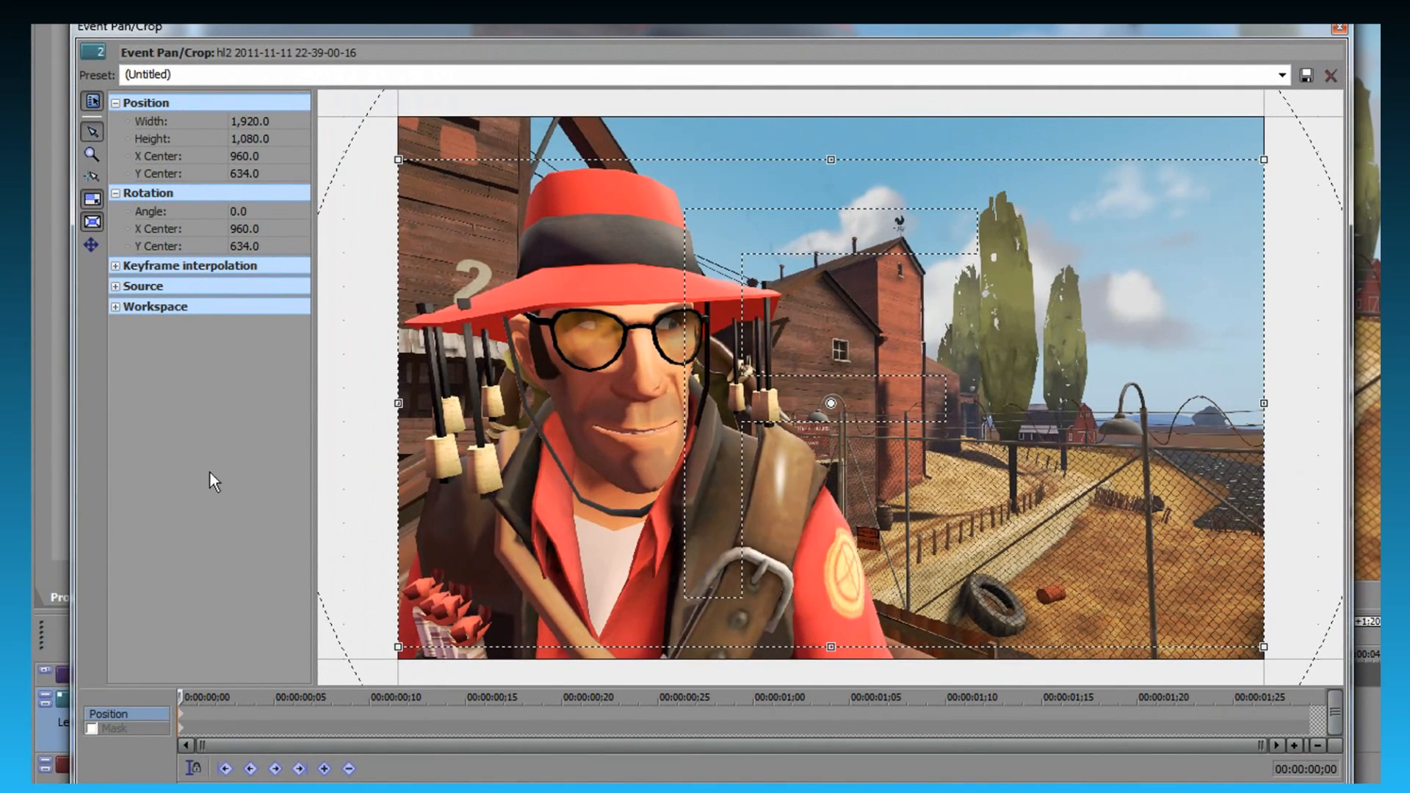
pyautogui.click(133, 727)
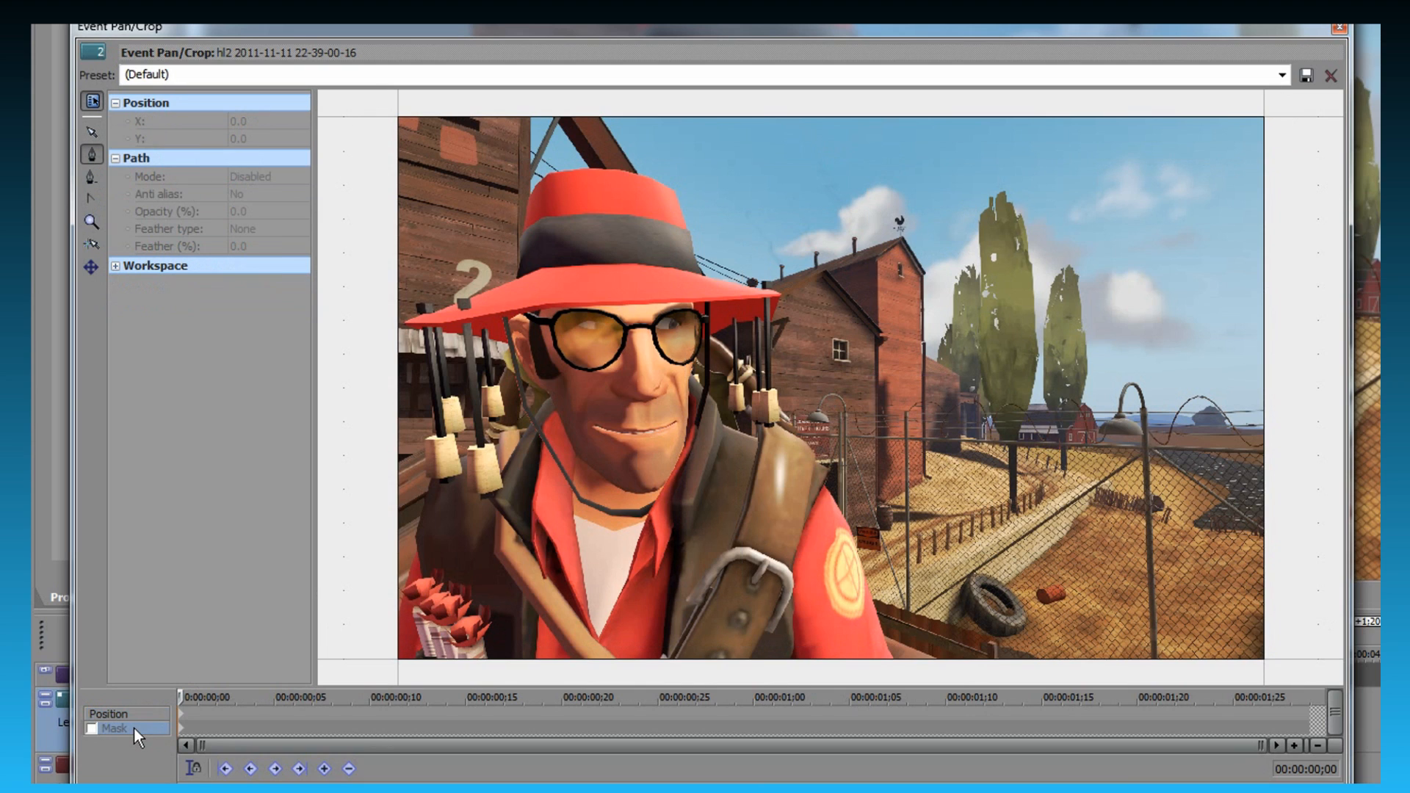
pyautogui.click(93, 730)
# - Trace mask points from just below the frame up along the character's shoulder, hanging corks and hat brim to the hat's crown
pyautogui.click(923, 669)
pyautogui.click(879, 526)
pyautogui.click(857, 451)
pyautogui.click(831, 415)
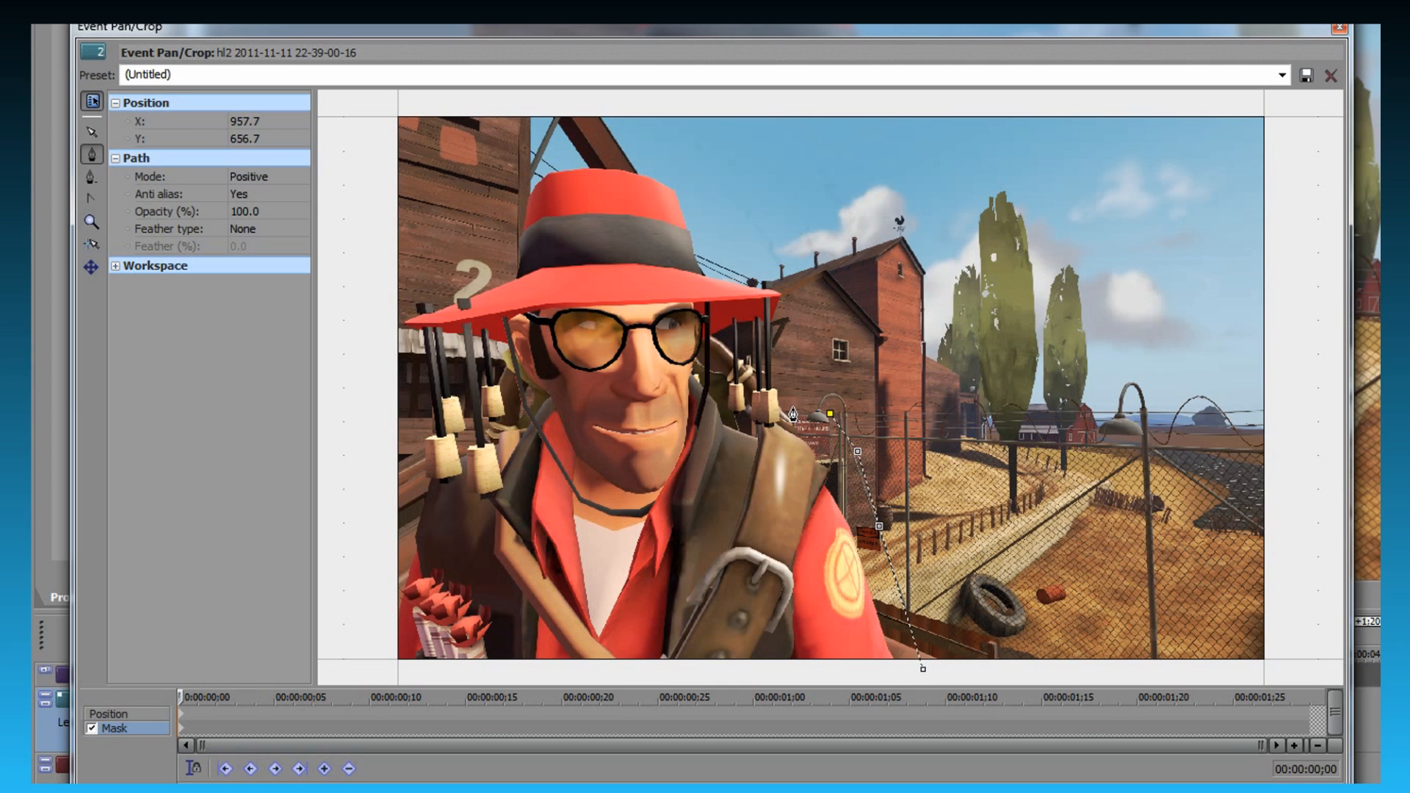
pyautogui.click(793, 407)
pyautogui.click(791, 310)
pyautogui.click(787, 295)
pyautogui.click(703, 280)
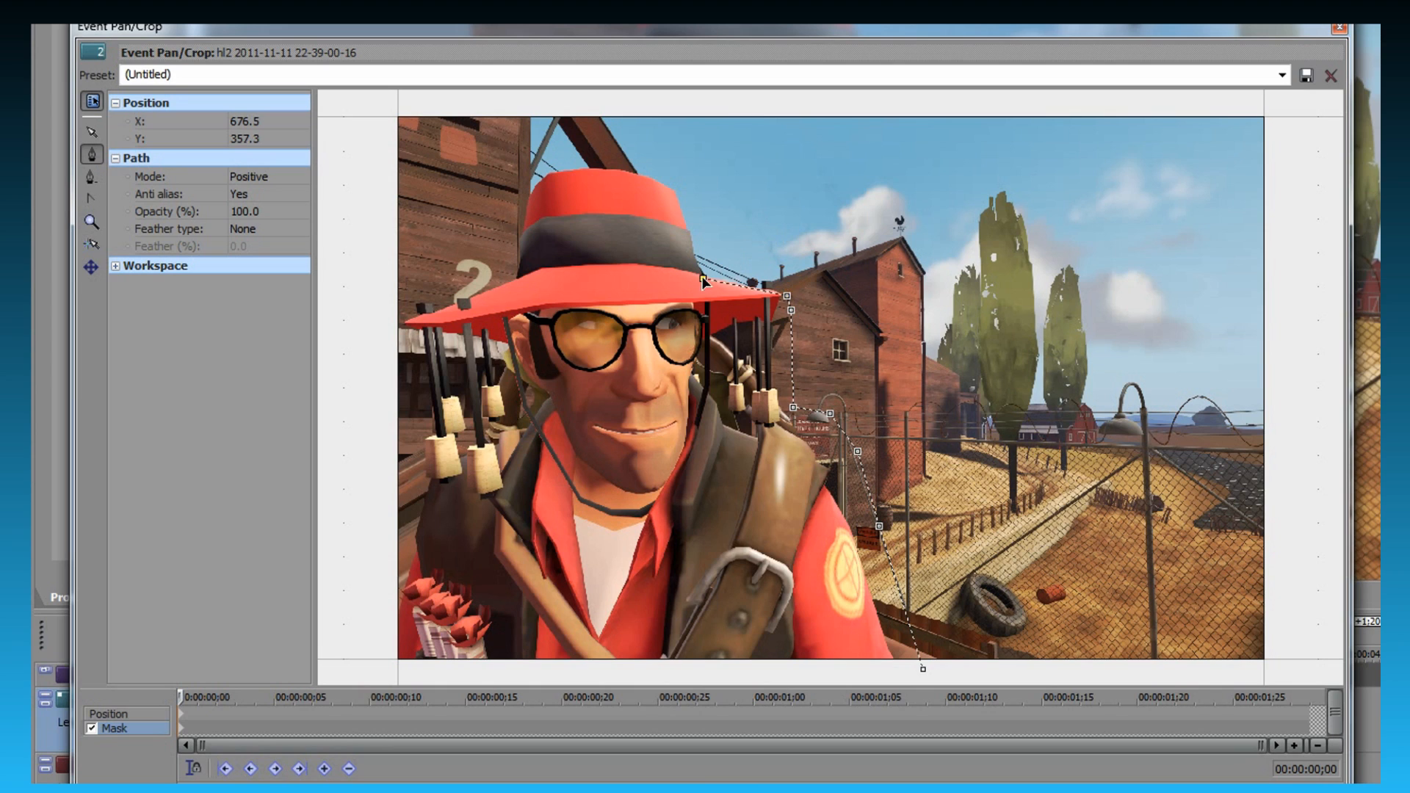
pyautogui.click(672, 193)
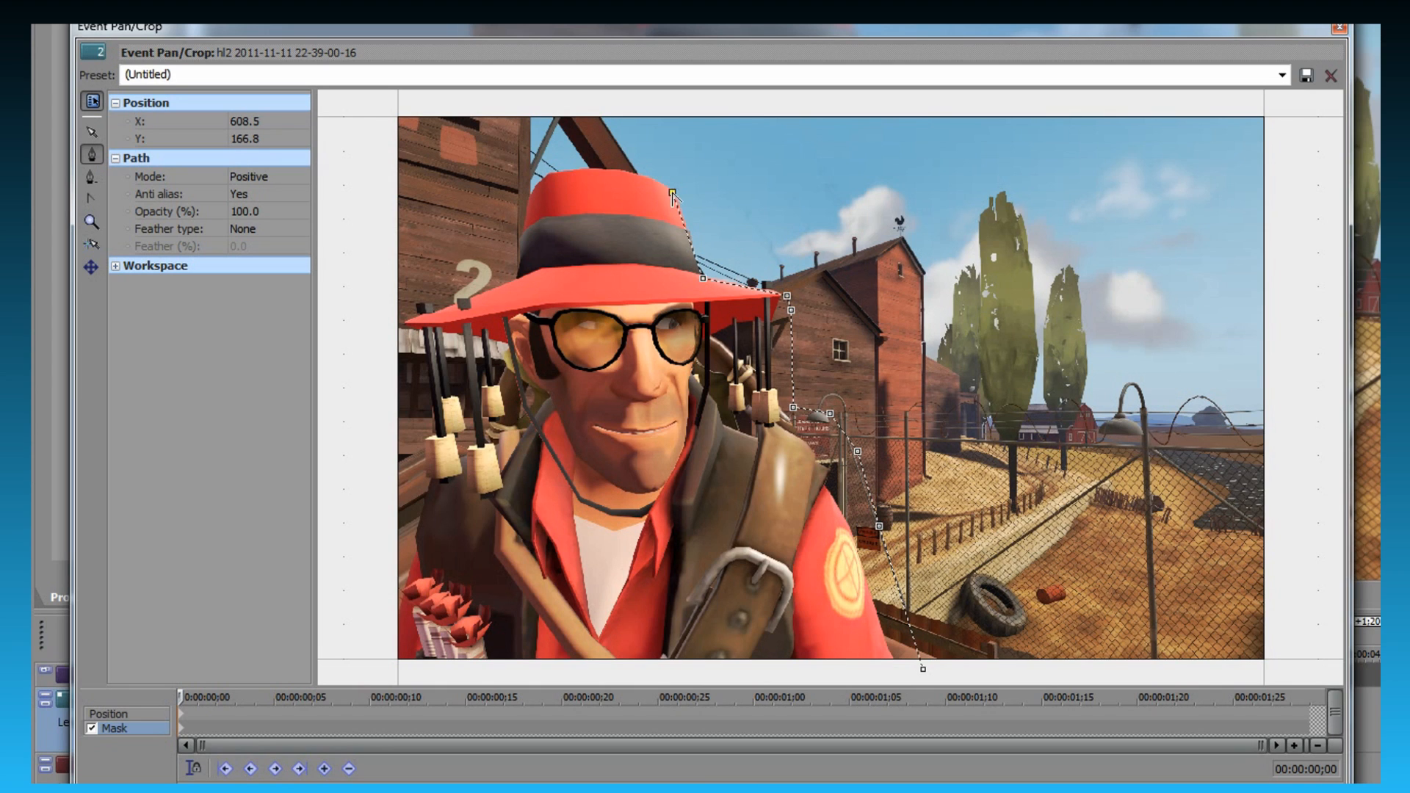
# - Continue the mask over the hat's crown and out past the frame edge behind the character, then close it at the starting point
pyautogui.click(630, 176)
pyautogui.click(578, 173)
pyautogui.click(548, 177)
pyautogui.click(534, 198)
pyautogui.click(503, 221)
pyautogui.click(375, 230)
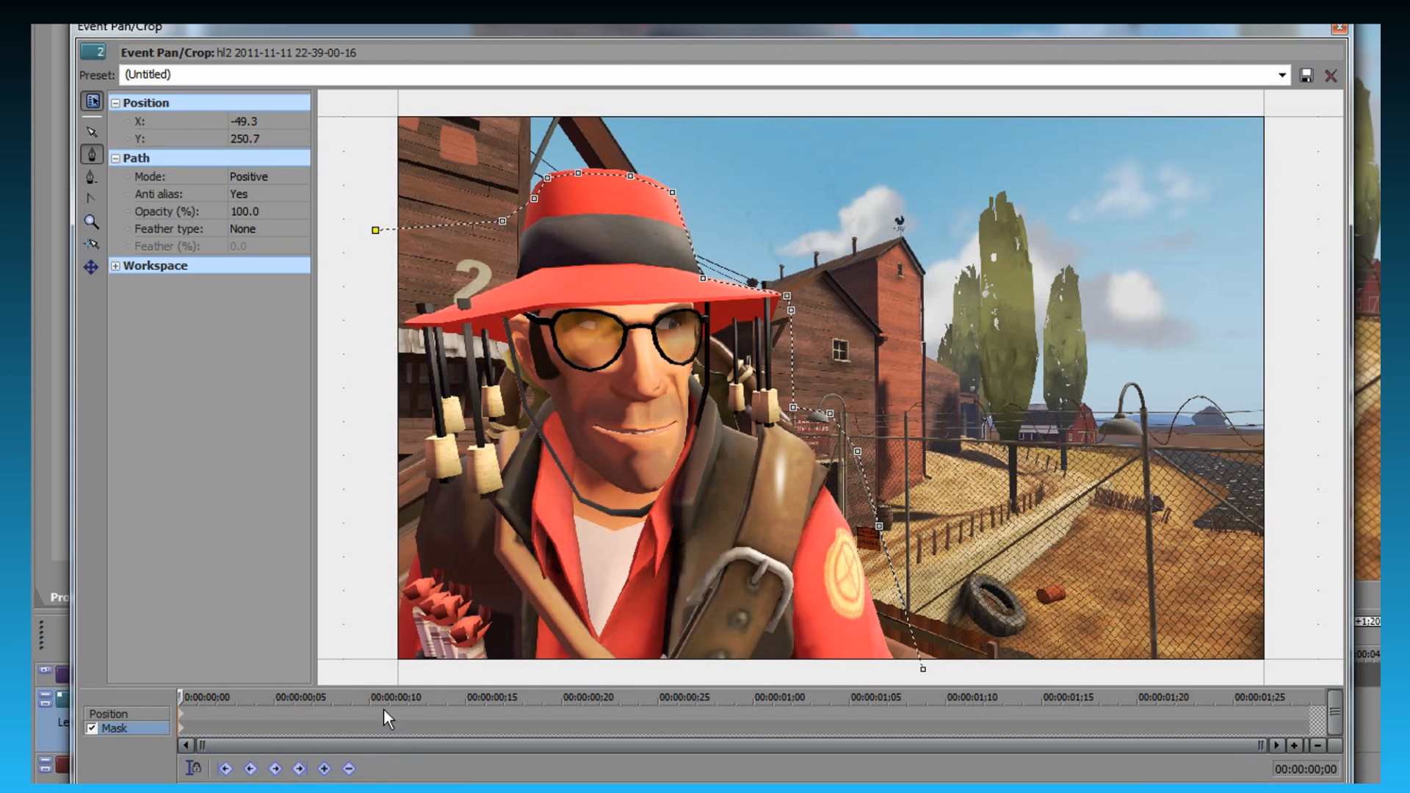
pyautogui.click(370, 675)
pyautogui.click(923, 670)
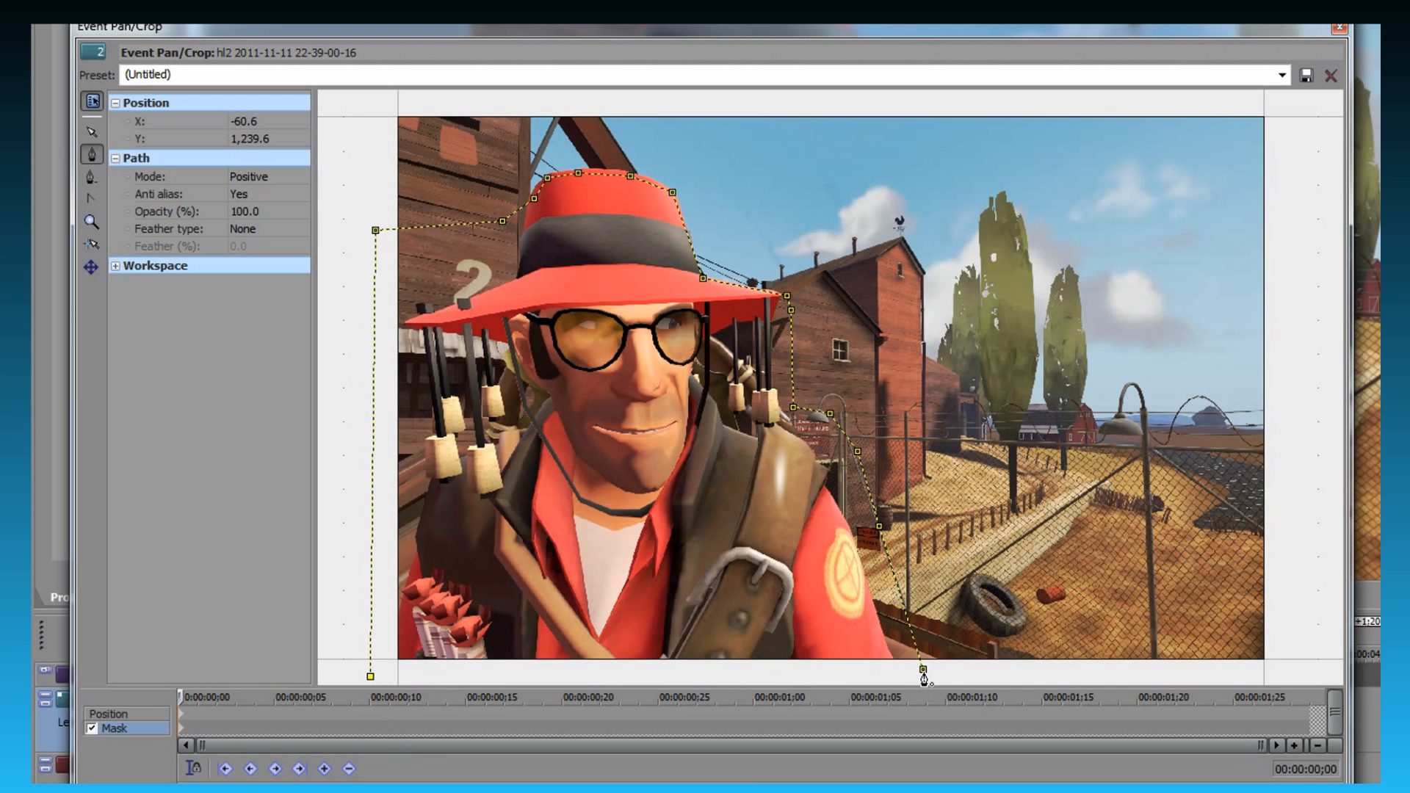
pyautogui.click(923, 670)
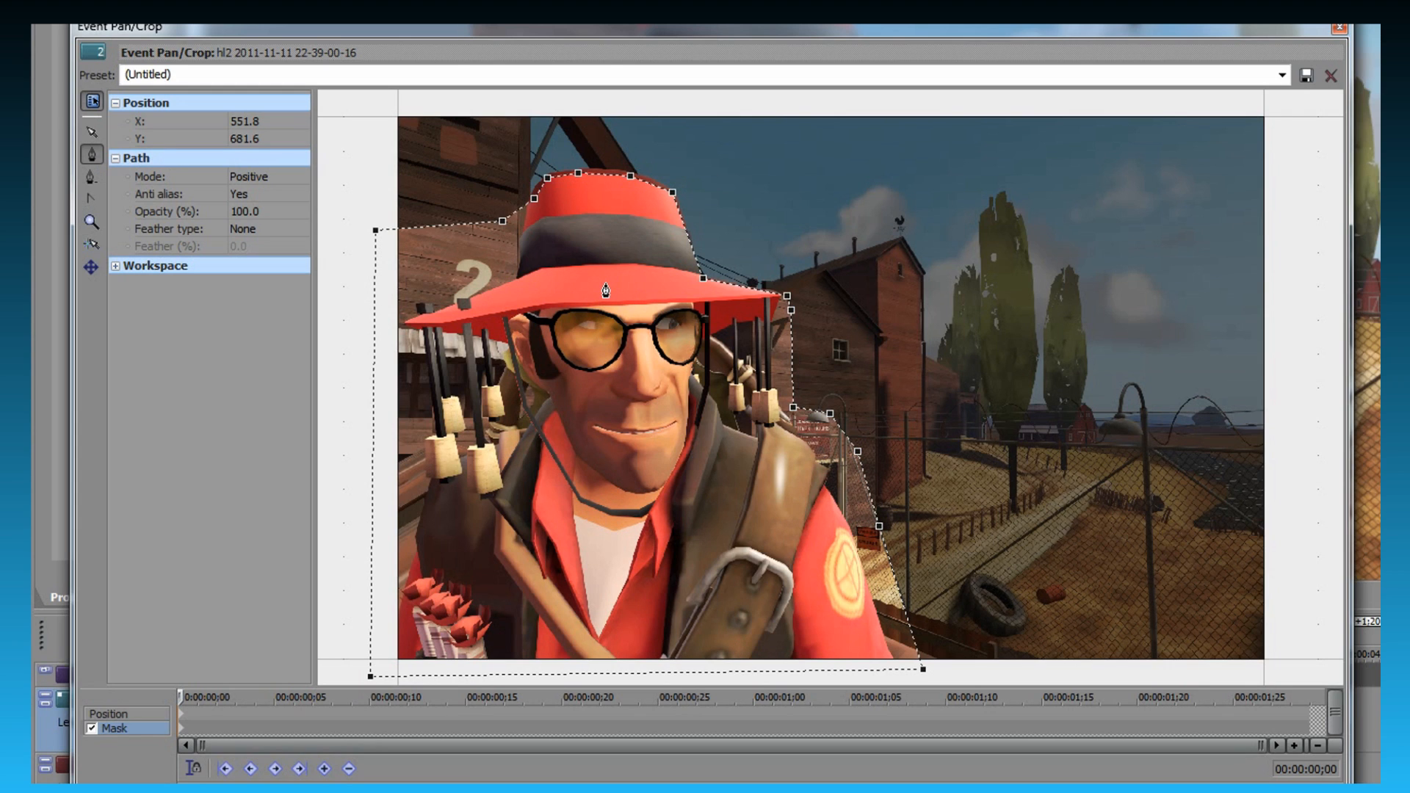
# - Set the mask path to Negative mode with feather type In and 2.0% feather, and close the Event Pan/Crop window
pyautogui.click(264, 178)
pyautogui.click(273, 206)
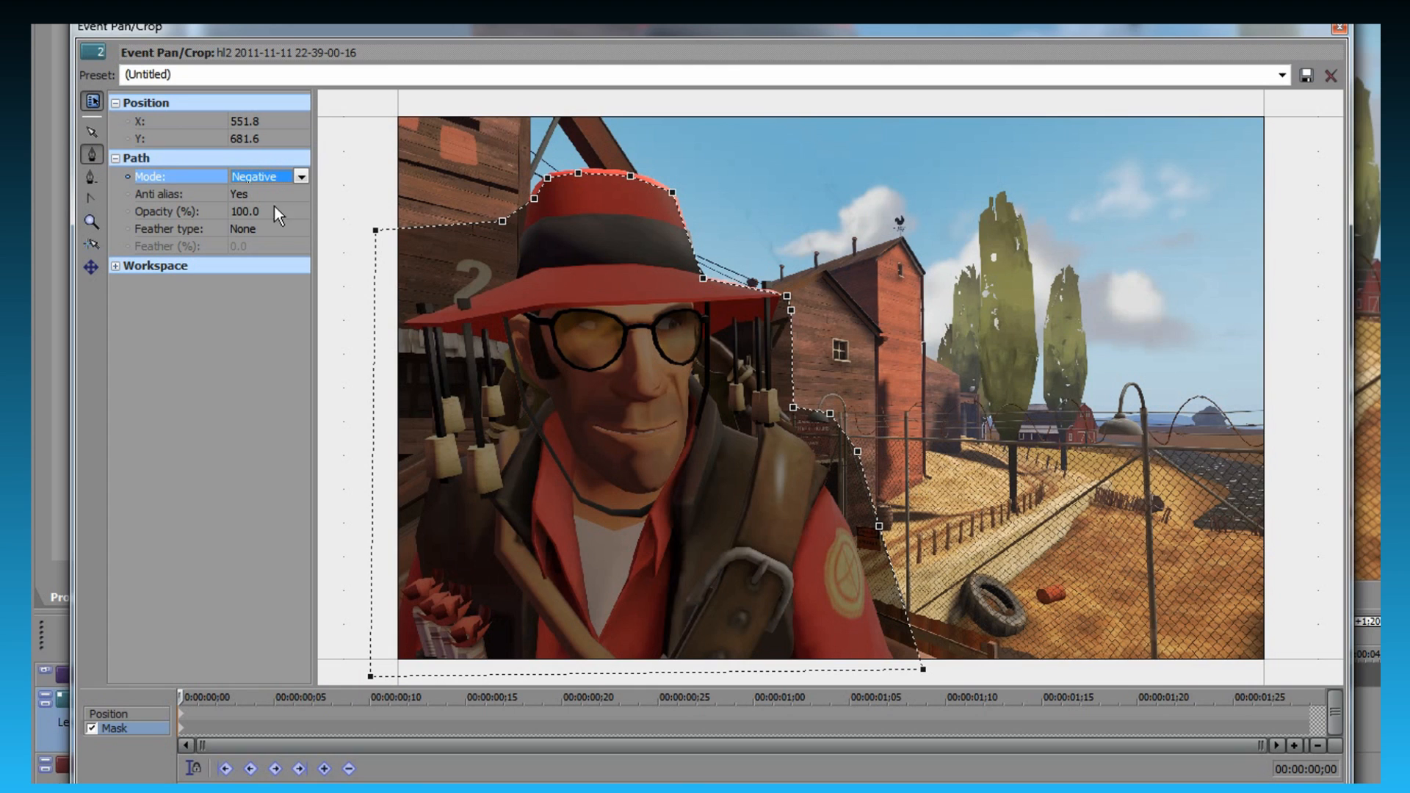
pyautogui.click(271, 229)
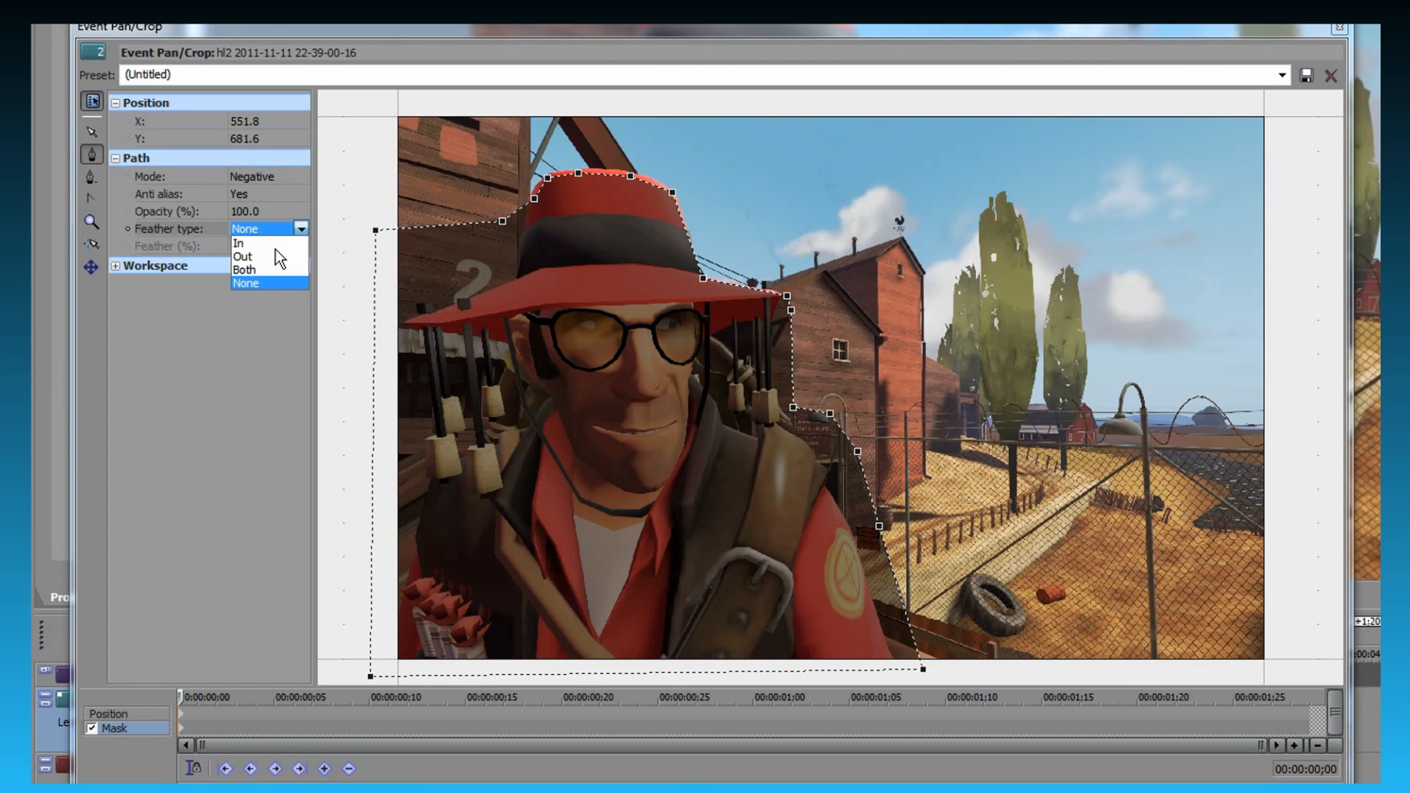
pyautogui.click(276, 247)
pyautogui.click(273, 252)
pyautogui.click(287, 243)
pyautogui.click(287, 243)
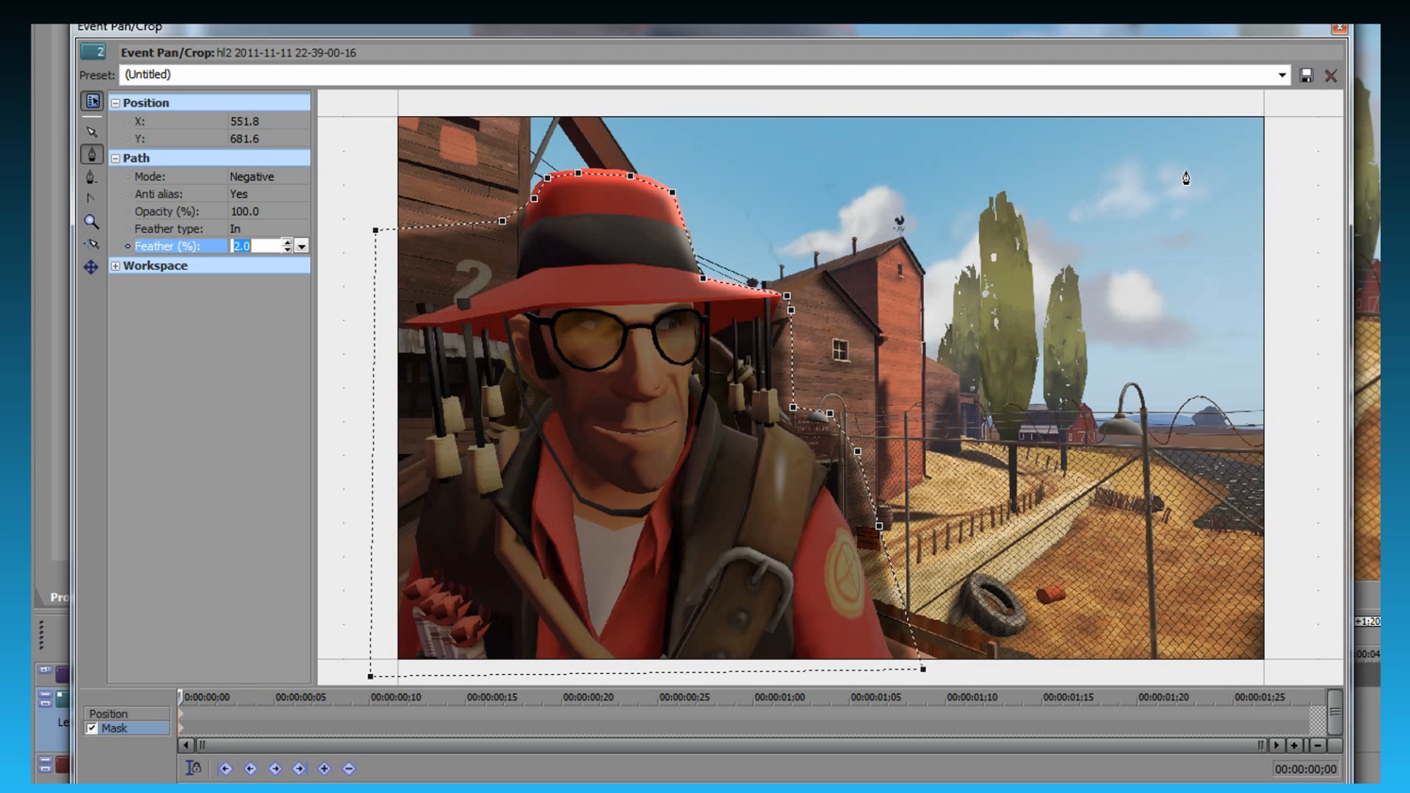
pyautogui.click(1339, 27)
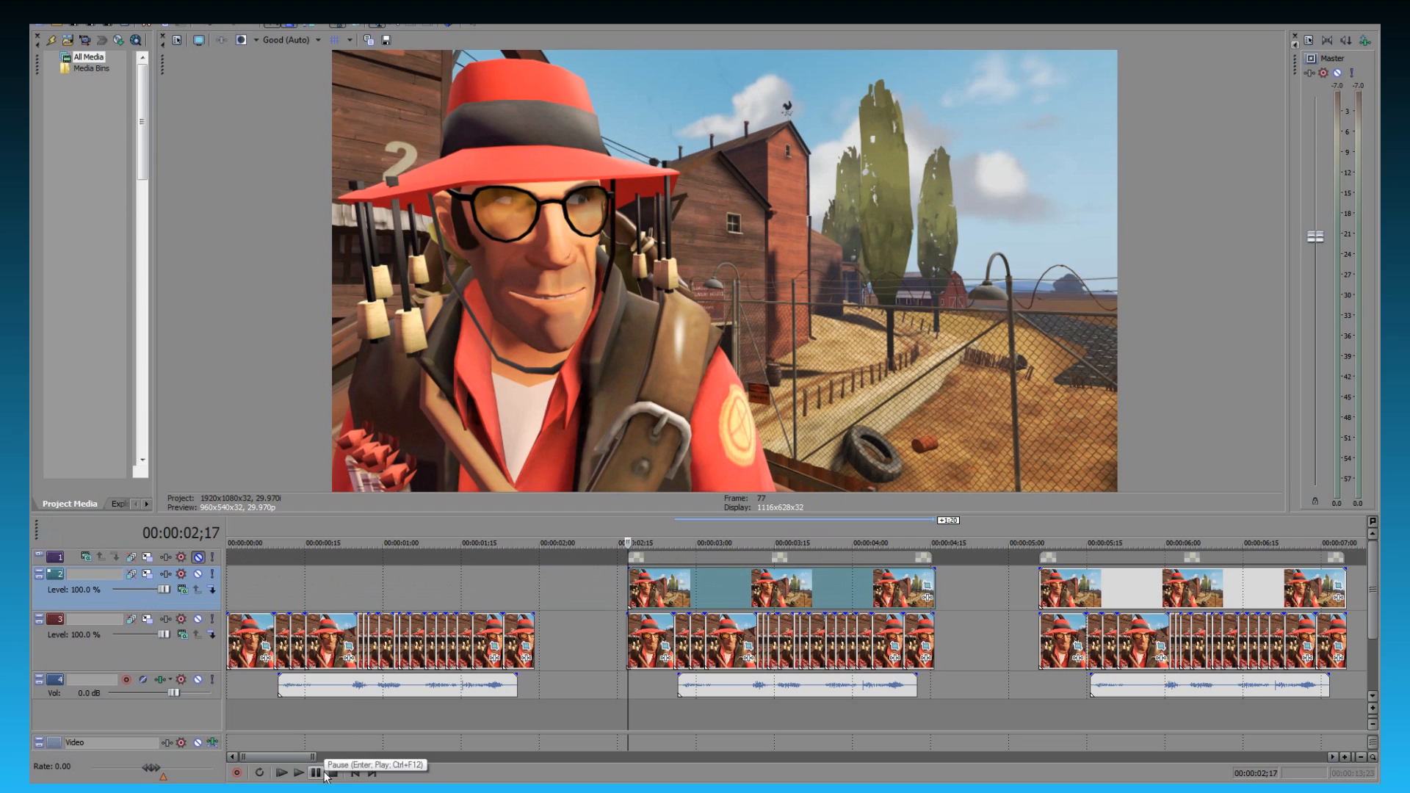
# - Play the middle sequence to check the masked still over the talking character
pyautogui.click(332, 774)
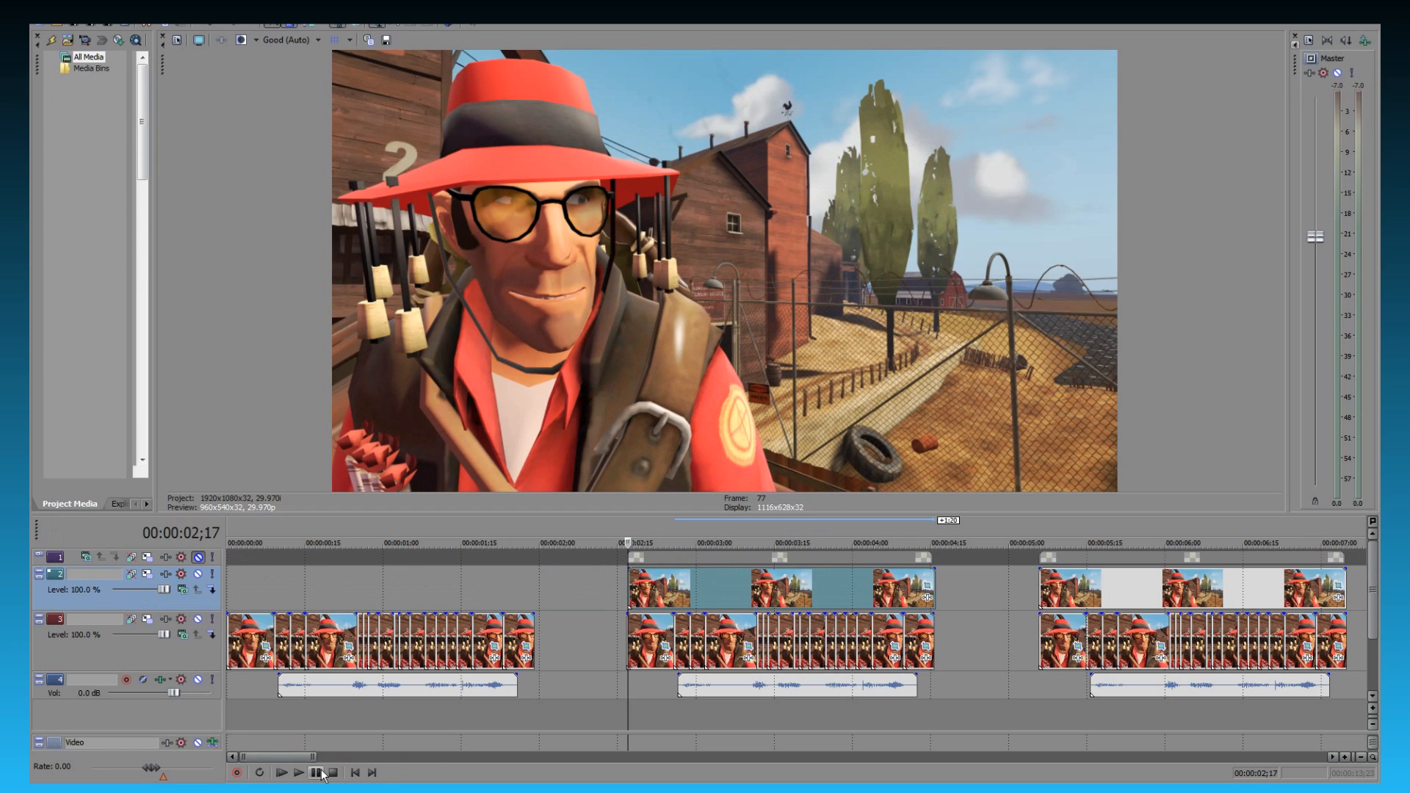
pyautogui.click(303, 774)
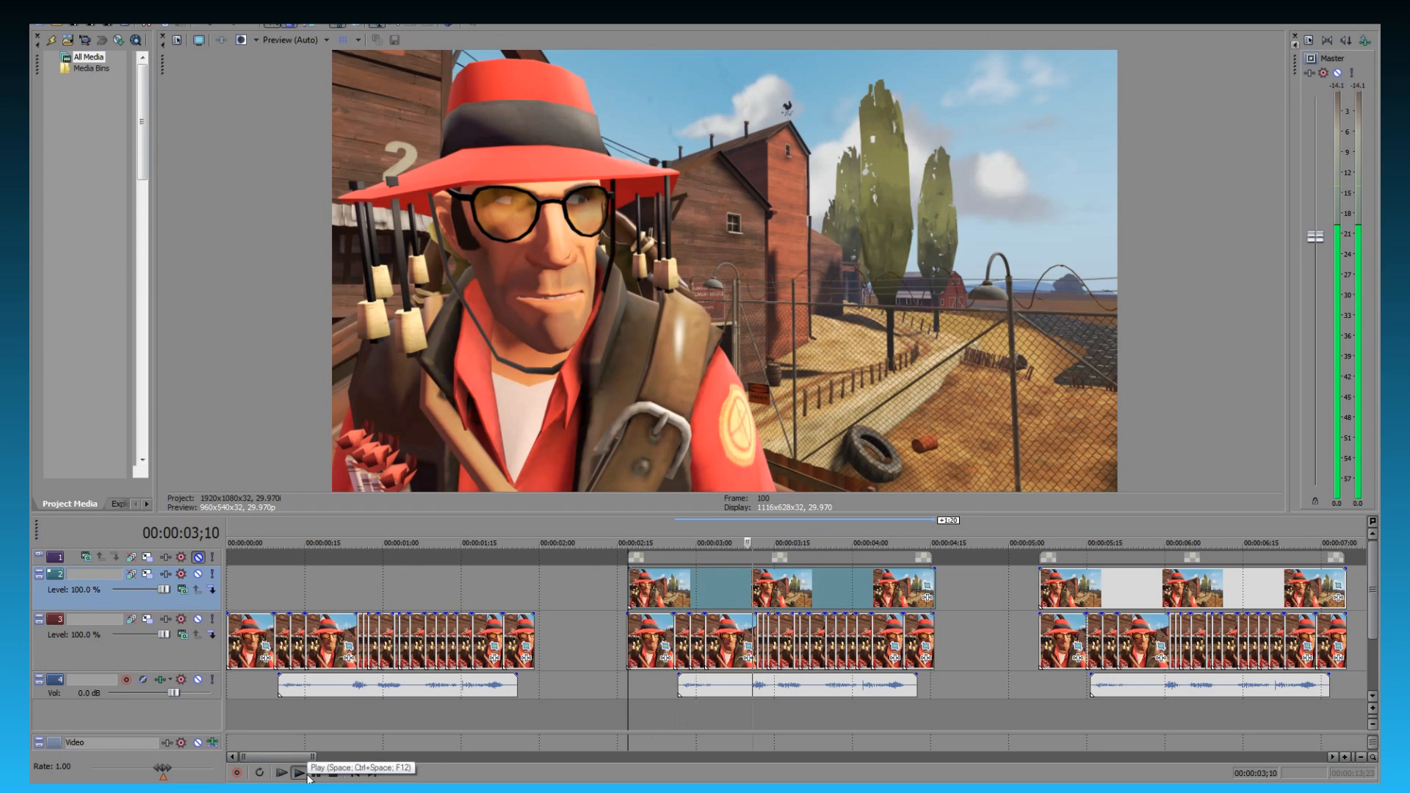
pyautogui.click(313, 774)
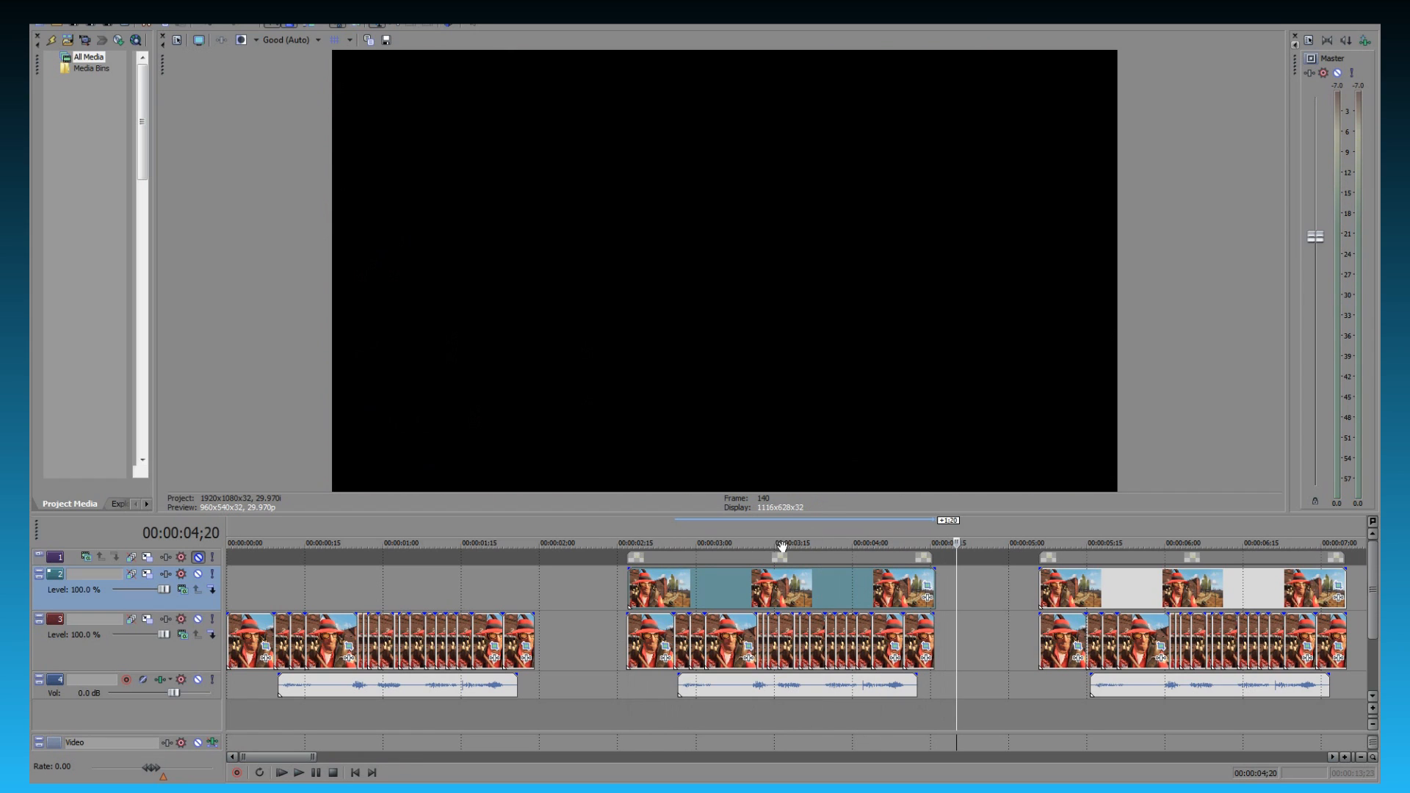
# - Return to the start of the middle sequence and set the video preview quality to Preview (Auto)
pyautogui.click(627, 578)
pyautogui.click(318, 39)
pyautogui.moveTo(304, 71)
pyautogui.click(367, 71)
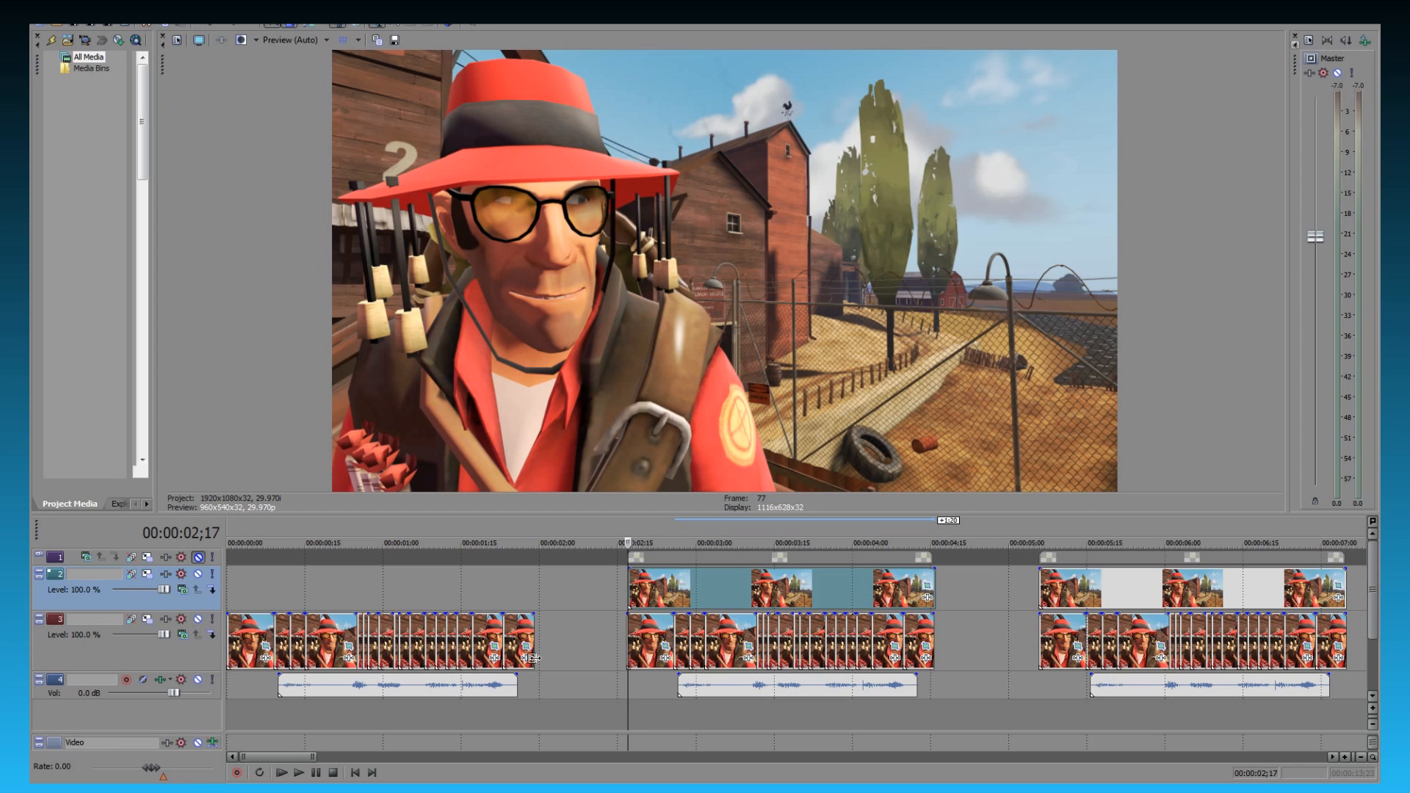
# - Replay the masked sequence from its start and step back through its frames to examine the background and the mask edge
pyautogui.click(299, 773)
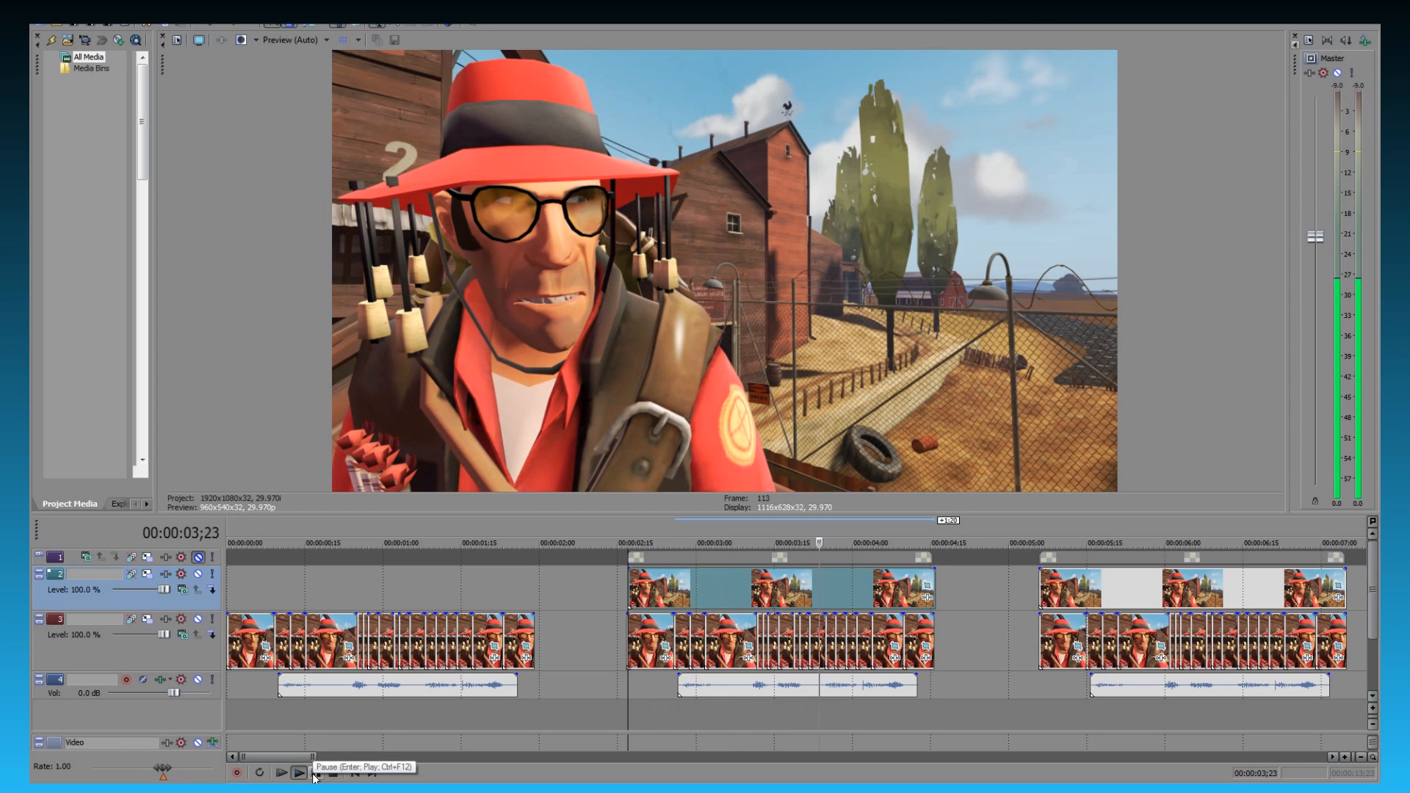
pyautogui.click(315, 774)
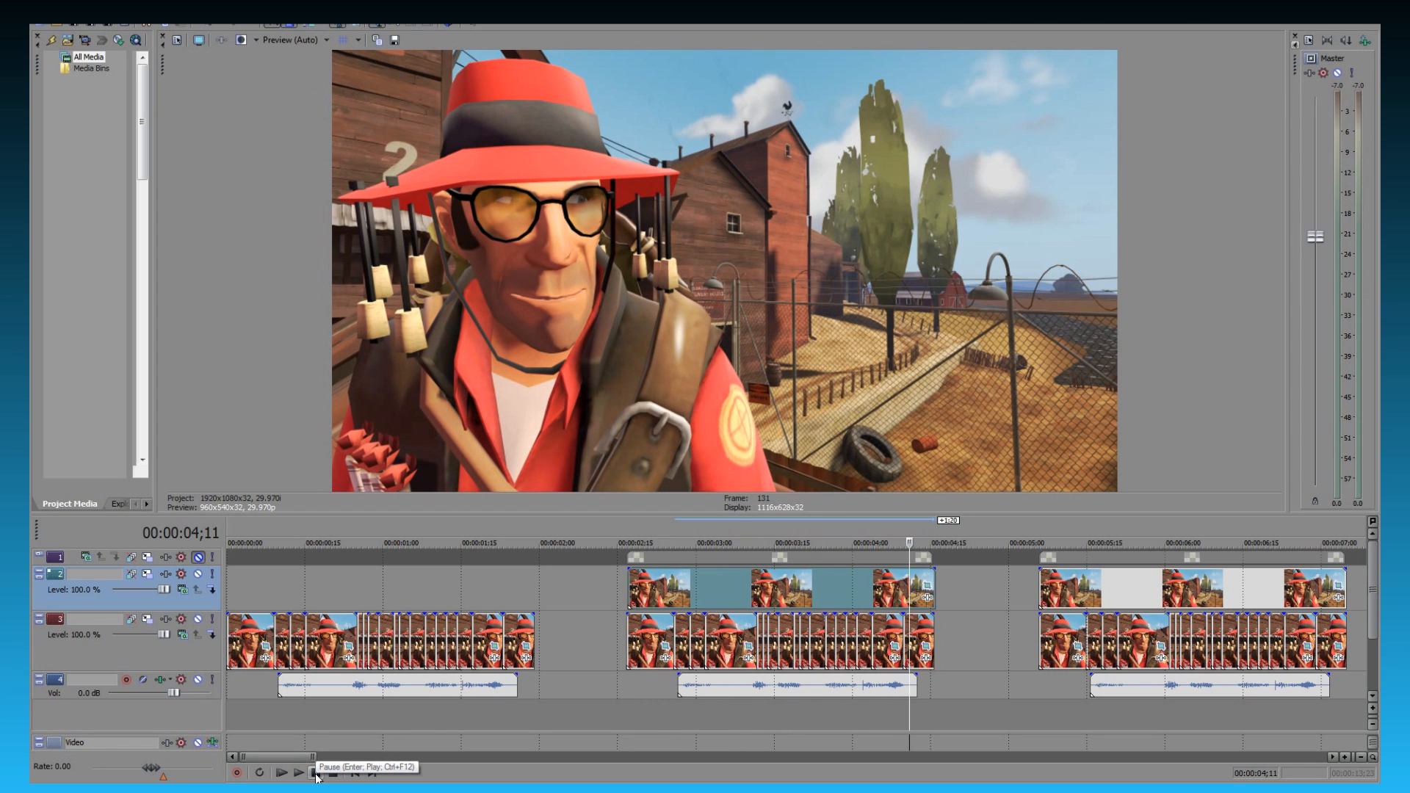
pyautogui.click(629, 586)
pyautogui.click(316, 773)
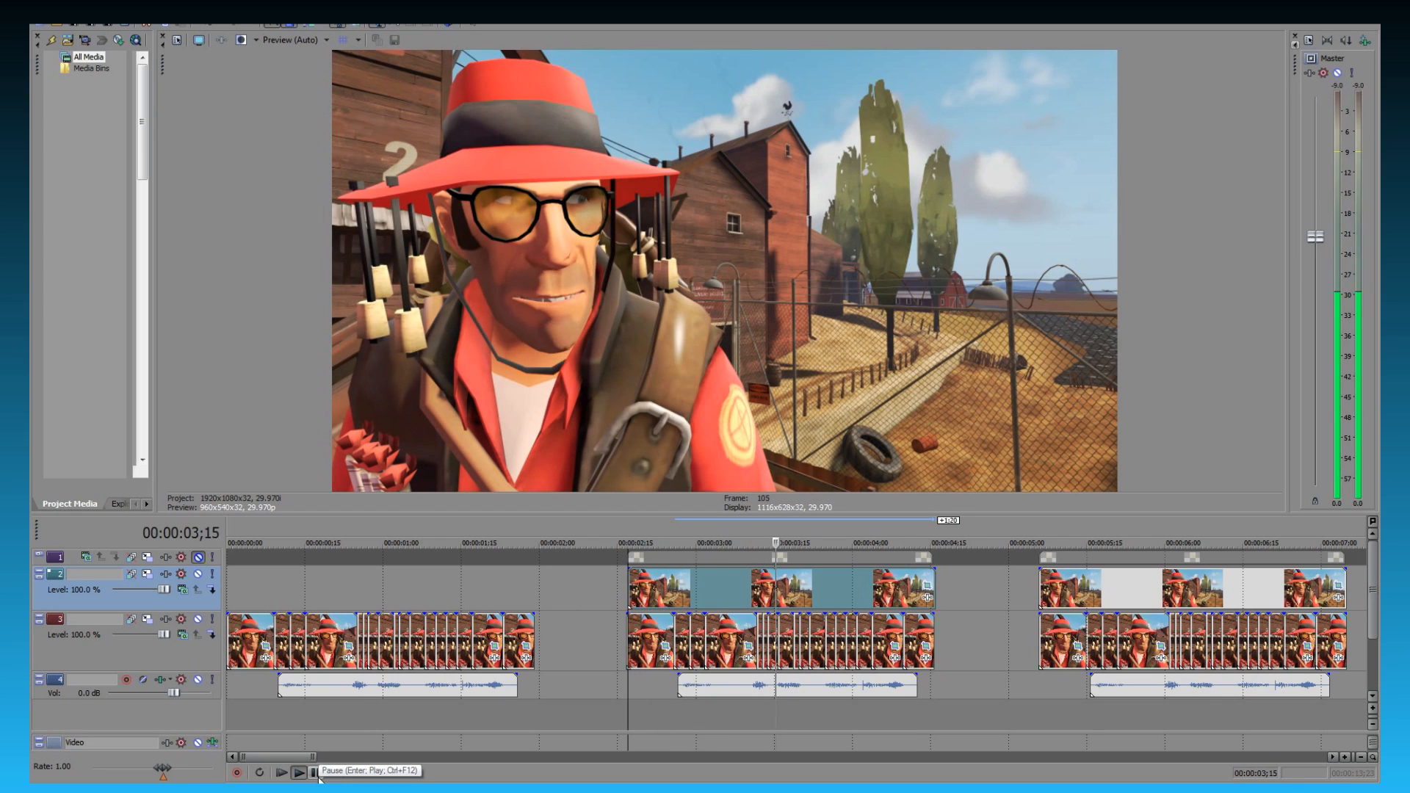
pyautogui.click(316, 773)
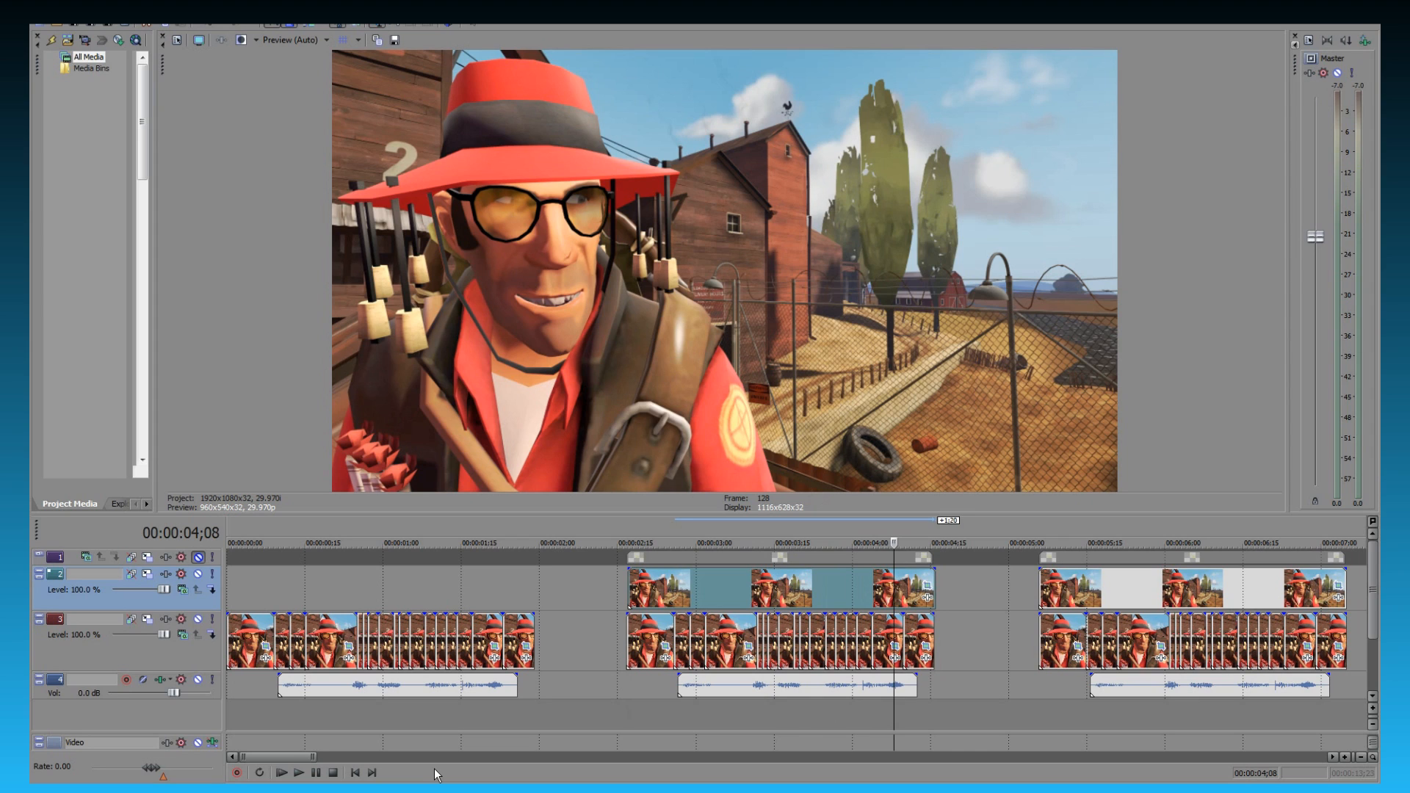
pyautogui.press('Left')
pyautogui.press('Left')
pyautogui.press('Left')
pyautogui.press('Left')
pyautogui.press('Left')
pyautogui.press('Left')
pyautogui.press('Left')
pyautogui.press('Left')
pyautogui.press('Left')
pyautogui.press('Left')
pyautogui.press('Left')
pyautogui.press('Left')
pyautogui.press('Left')
pyautogui.press('Left')
pyautogui.press('Left')
pyautogui.press('Left')
pyautogui.press('Left')
pyautogui.press('Left')
pyautogui.press('Left')
pyautogui.press('Left')
pyautogui.press('Left')
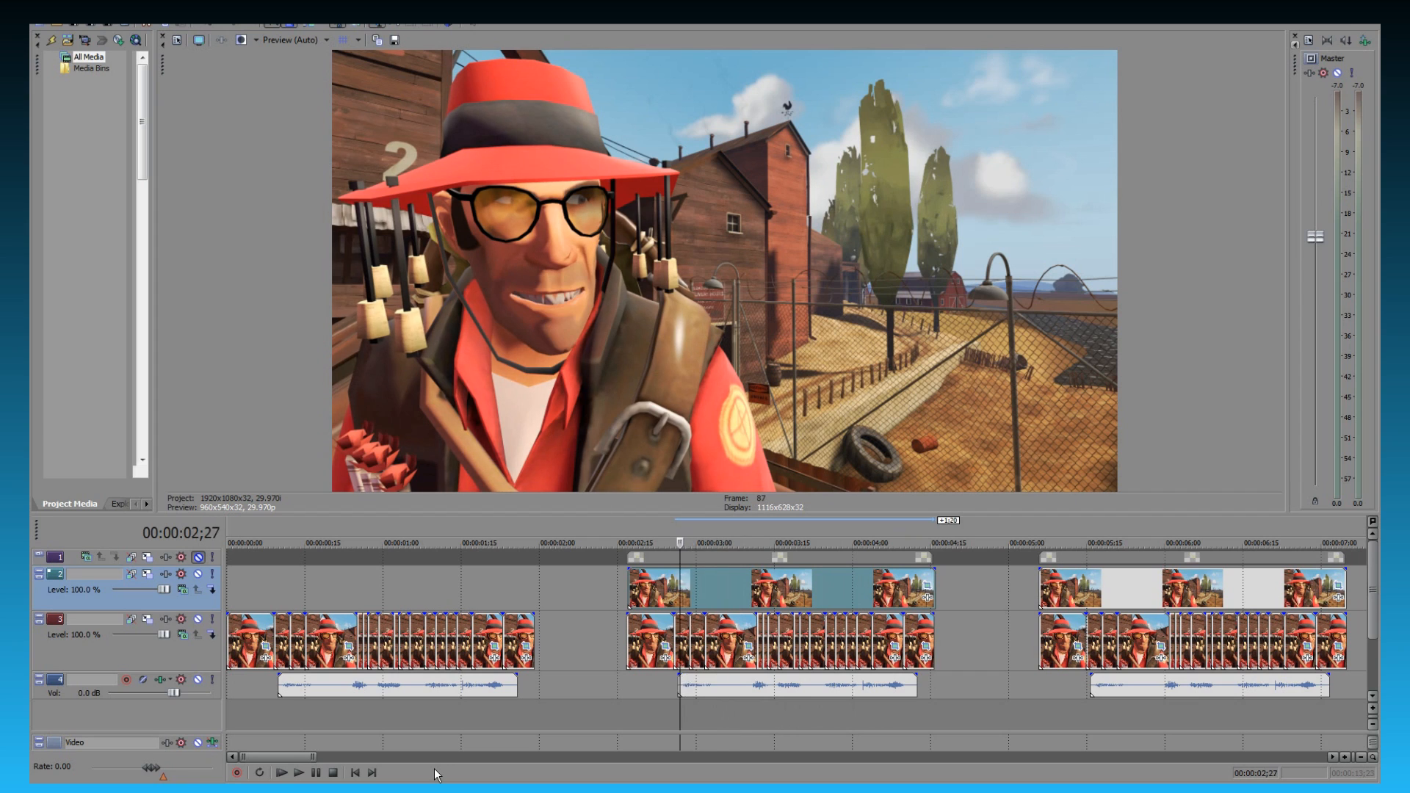
# - Step back and forth through the middle sequence's frames, up to 00:00:04;03, to examine the mouth movement and the mask edge
pyautogui.press('Right')
pyautogui.press('Right')
pyautogui.press('Right')
pyautogui.press('Right')
pyautogui.press('Right')
pyautogui.press('Right')
pyautogui.press('Right')
pyautogui.press('Right')
pyautogui.press('Right')
pyautogui.press('Right')
pyautogui.press('Right')
pyautogui.press('Right')
pyautogui.press('Right')
pyautogui.press('Right')
pyautogui.press('Right')
pyautogui.press('Right')
pyautogui.press('Right')
pyautogui.press('Right')
pyautogui.press('Right')
pyautogui.press('Right')
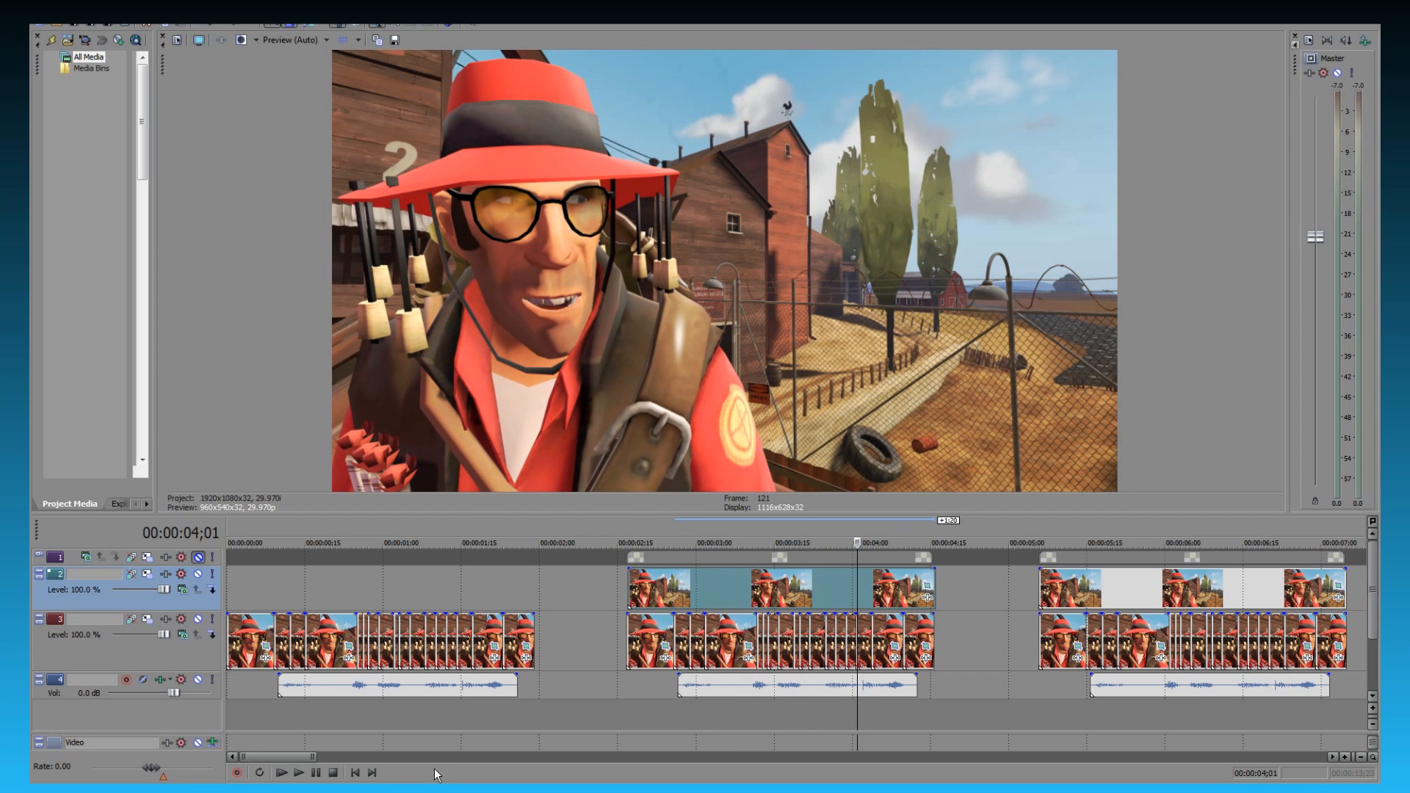
pyautogui.press('Left')
pyautogui.press('Left')
pyautogui.press('Left')
pyautogui.press('Left')
pyautogui.press('Left')
pyautogui.press('Left')
pyautogui.press('Left')
pyautogui.press('Left')
pyautogui.press('Left')
pyautogui.press('Left')
pyautogui.press('Left')
pyautogui.press('Left')
pyautogui.press('Left')
pyautogui.press('Left')
pyautogui.press('Left')
pyautogui.press('Left')
pyautogui.press('Left')
pyautogui.press('Left')
pyautogui.press('Left')
pyautogui.press('Left')
pyautogui.press('Right')
pyautogui.press('Right')
pyautogui.press('Right')
pyautogui.press('Right')
pyautogui.press('Right')
pyautogui.press('Right')
pyautogui.press('Right')
pyautogui.press('Right')
pyautogui.press('Right')
pyautogui.press('Right')
pyautogui.press('Right')
pyautogui.press('Right')
pyautogui.press('Right')
pyautogui.press('Right')
pyautogui.press('Right')
pyautogui.press('Right')
pyautogui.press('Right')
pyautogui.press('Right')
pyautogui.press('Right')
pyautogui.press('Right')
pyautogui.press('Right')
pyautogui.press('Right')
pyautogui.press('Right')
pyautogui.press('Right')
pyautogui.press('Right')
pyautogui.press('Right')
pyautogui.press('Right')
pyautogui.press('Right')
pyautogui.press('Right')
pyautogui.press('Right')
pyautogui.press('Right')
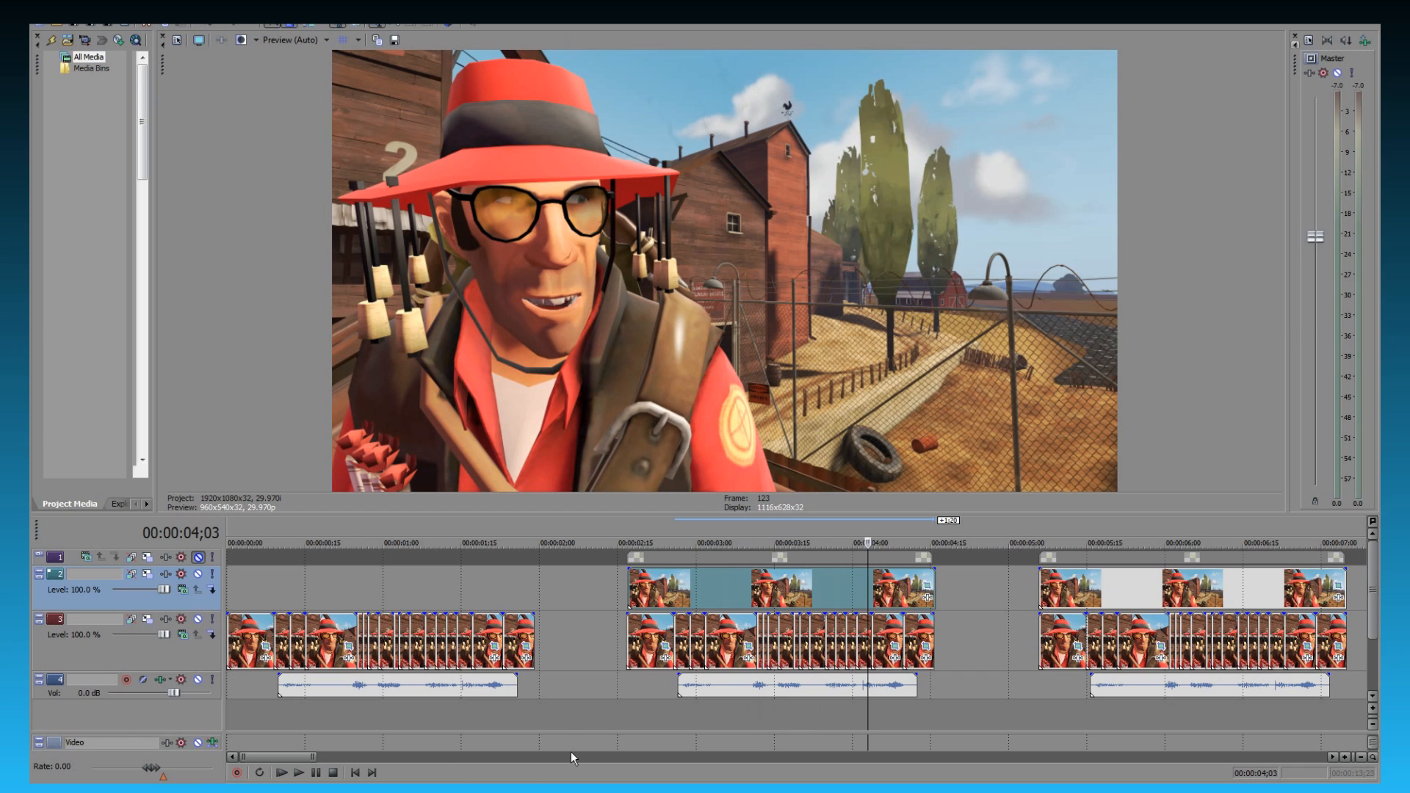
# - Open the overlay still's mask in Event Pan/Crop, keep feather type In, and add three anchor points along the path's left side
pyautogui.click(928, 588)
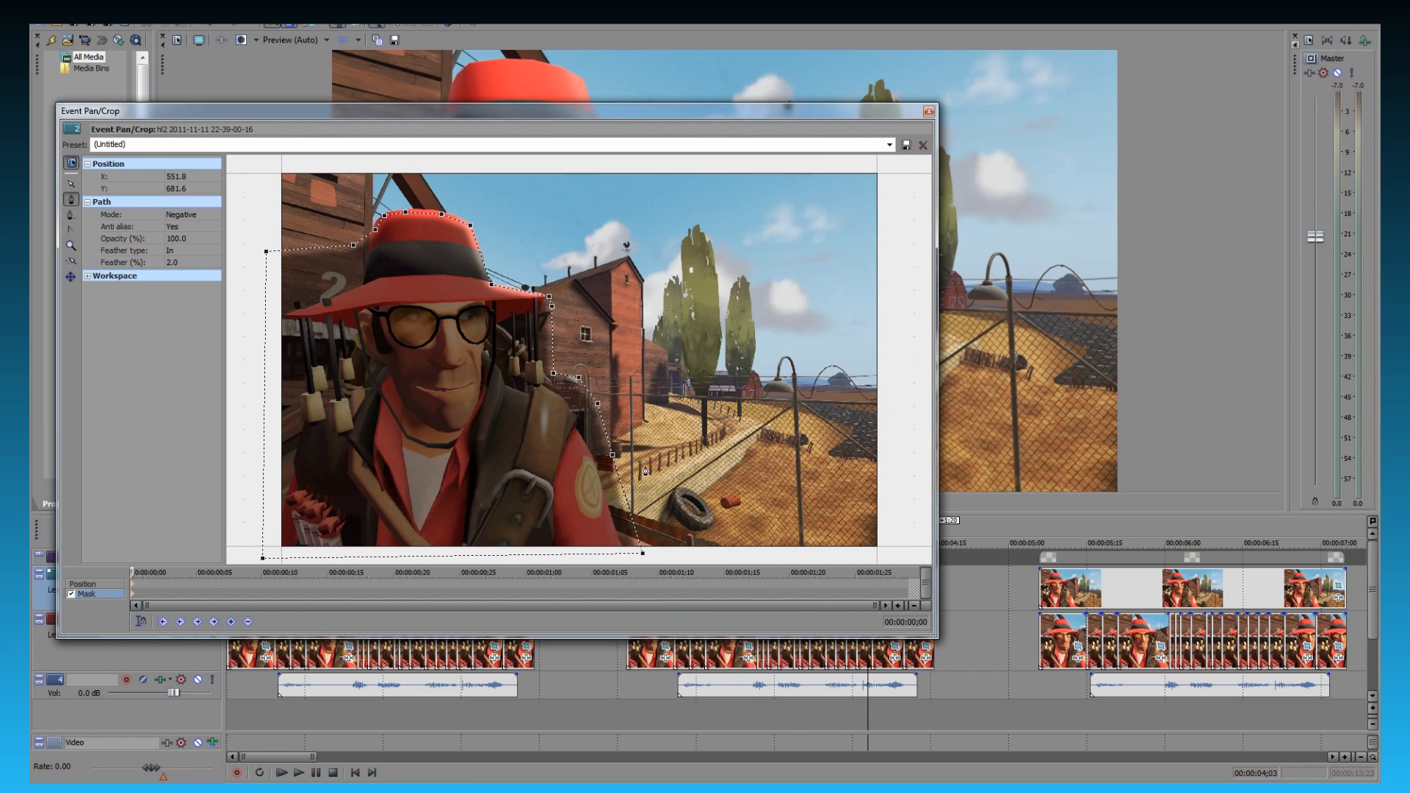
pyautogui.click(192, 251)
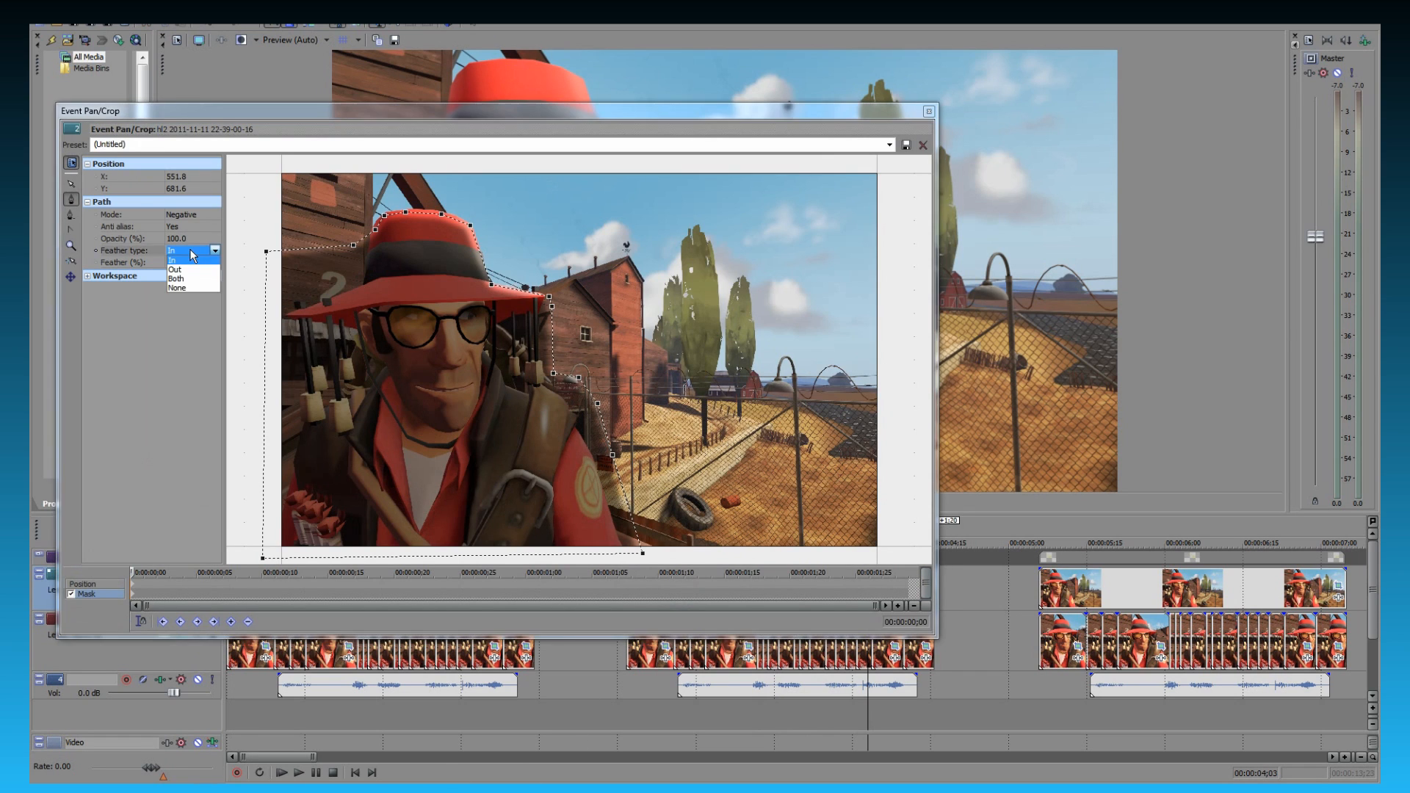
pyautogui.click(190, 261)
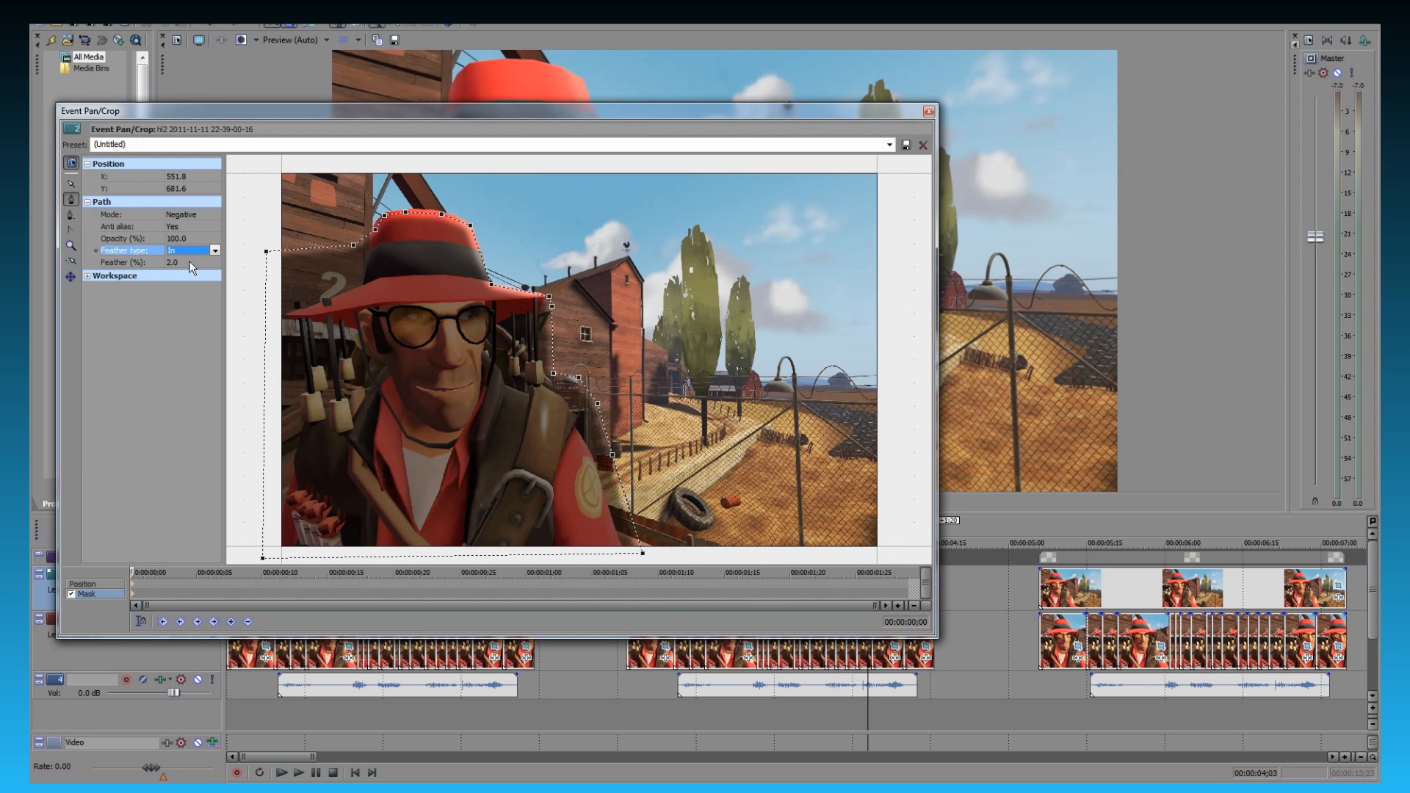
pyautogui.click(73, 201)
pyautogui.click(265, 297)
pyautogui.click(264, 381)
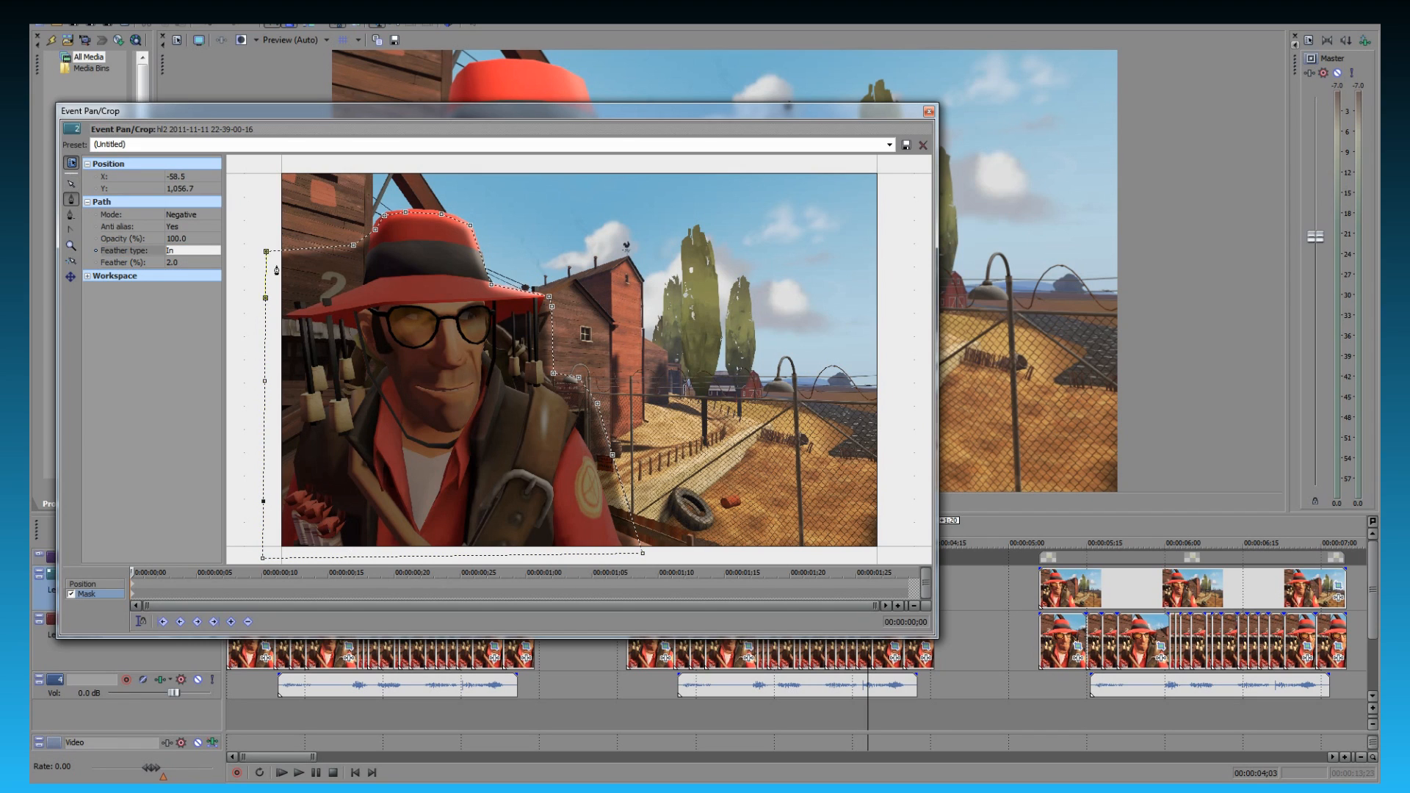
# - Move the anchors on the mask path's left side inward to follow the hat brim, hanging corks and the character's shoulder
pyautogui.click(71, 183)
pyautogui.moveTo(266, 252); pyautogui.dragTo(314, 293)
pyautogui.moveTo(353, 250); pyautogui.dragTo(363, 280)
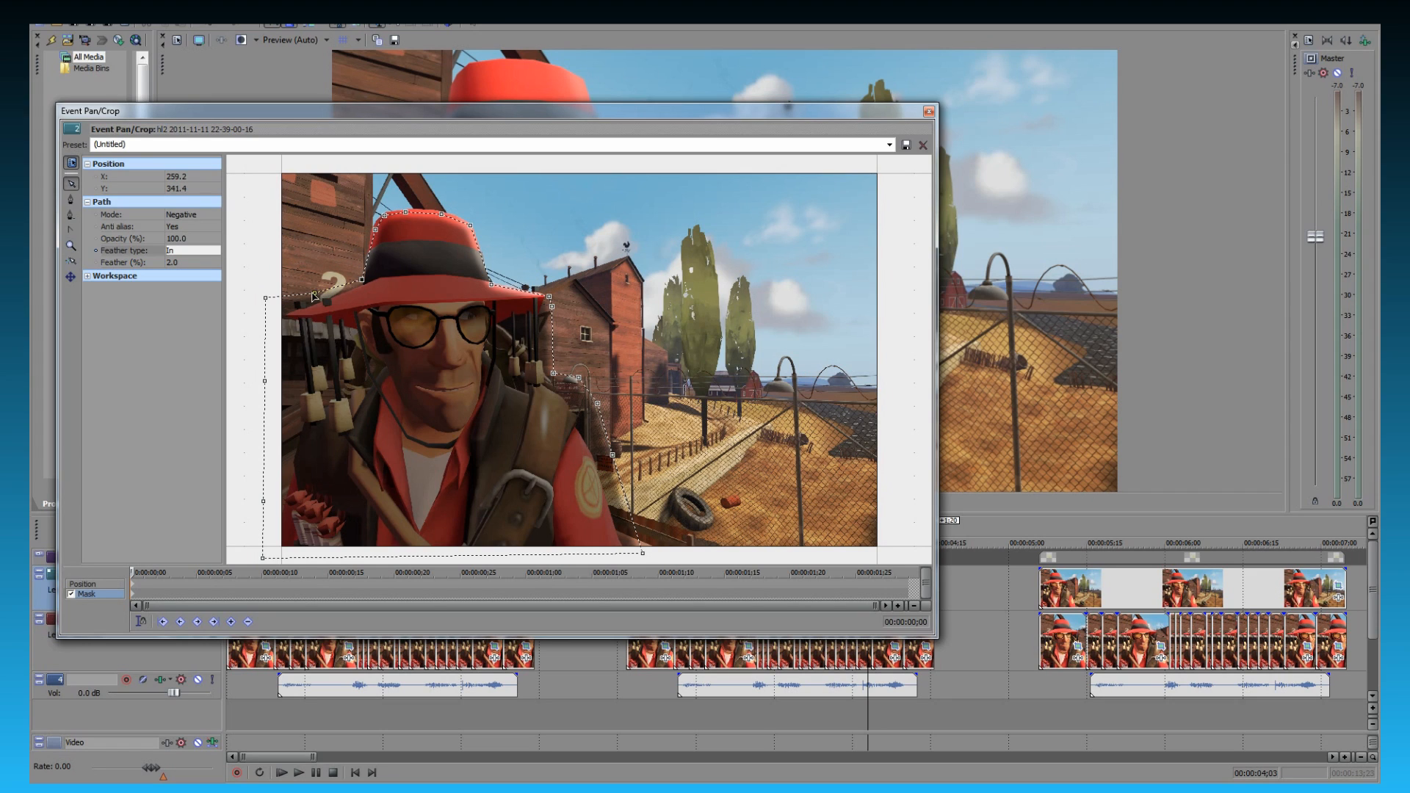
pyautogui.moveTo(313, 299); pyautogui.dragTo(282, 316)
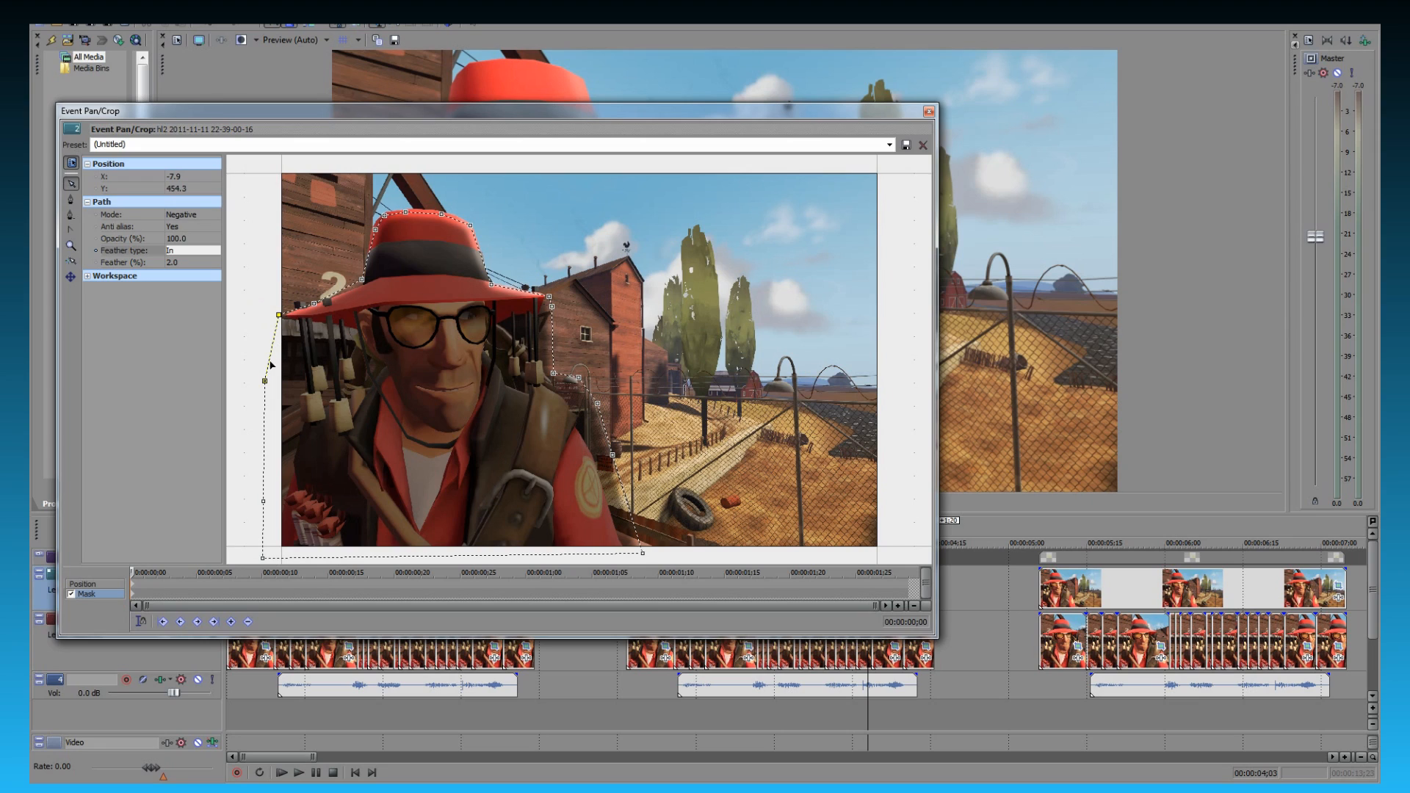
pyautogui.moveTo(266, 382); pyautogui.dragTo(298, 377)
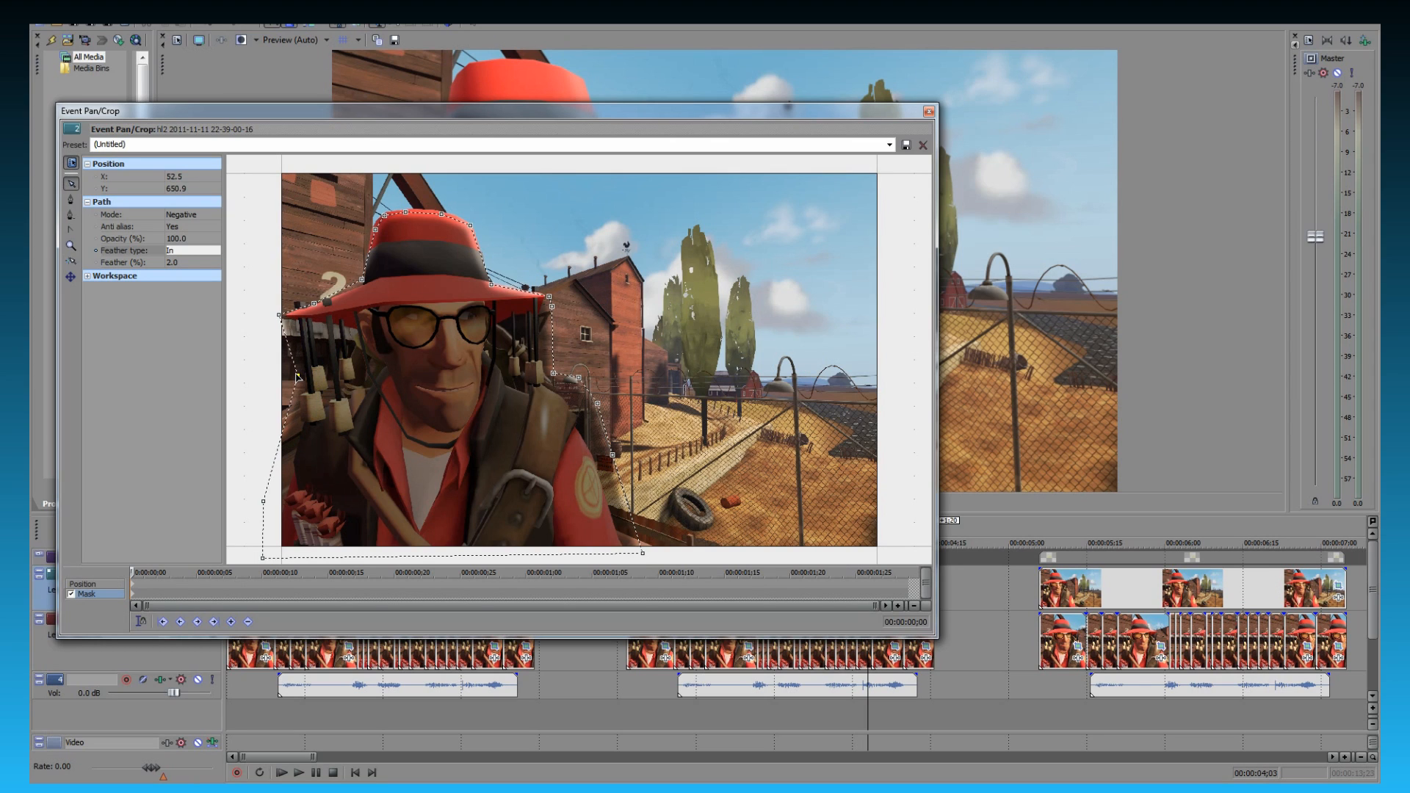
pyautogui.click(264, 500)
pyautogui.moveTo(264, 503); pyautogui.dragTo(278, 504)
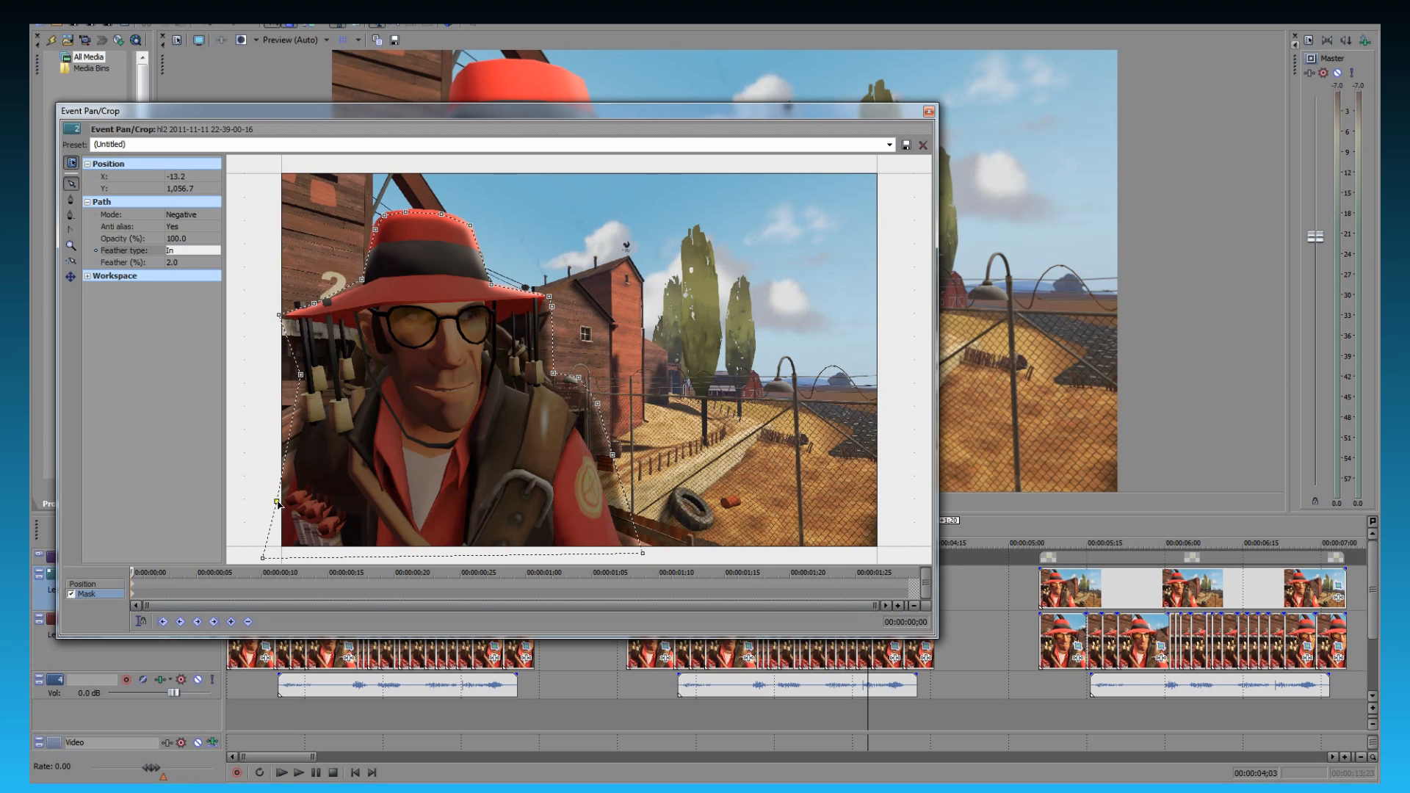
pyautogui.moveTo(266, 559); pyautogui.dragTo(285, 550)
# - Pull the mask path's right-side anchors inward, leaving out the shoulder and sleeve and following the corks up to the hat brim
pyautogui.moveTo(644, 556); pyautogui.dragTo(491, 555)
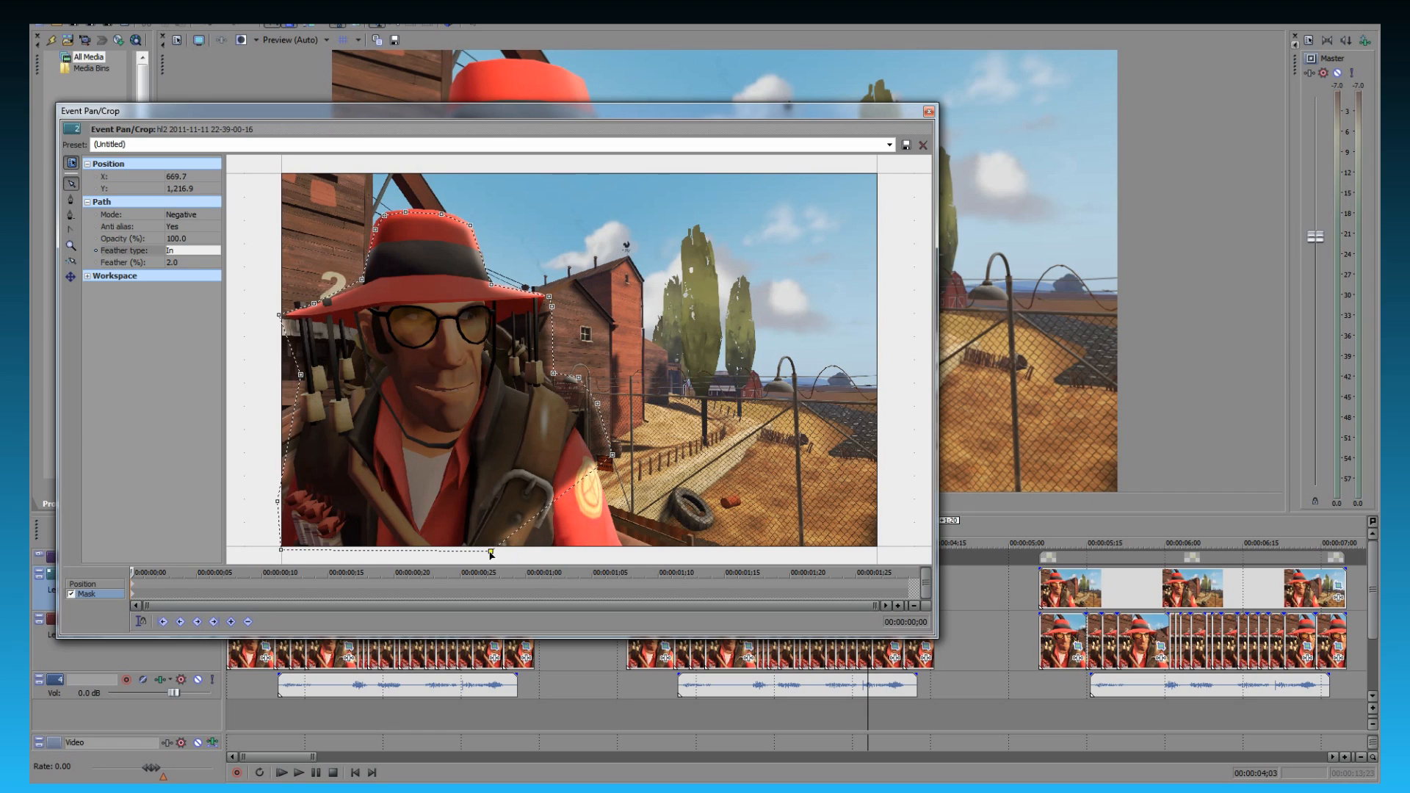
pyautogui.moveTo(612, 461); pyautogui.dragTo(507, 434)
pyautogui.moveTo(598, 405); pyautogui.dragTo(561, 381)
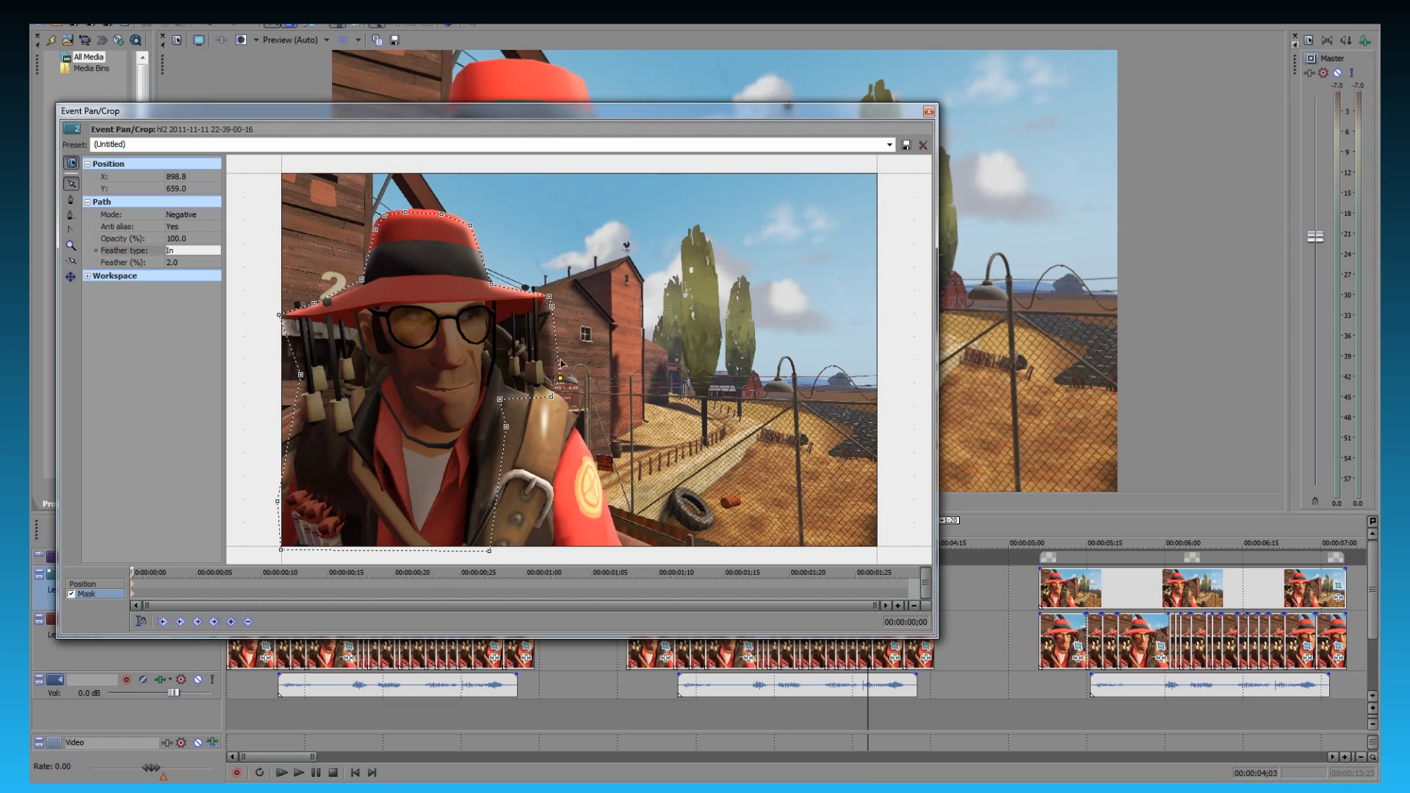
pyautogui.moveTo(555, 310); pyautogui.dragTo(554, 294)
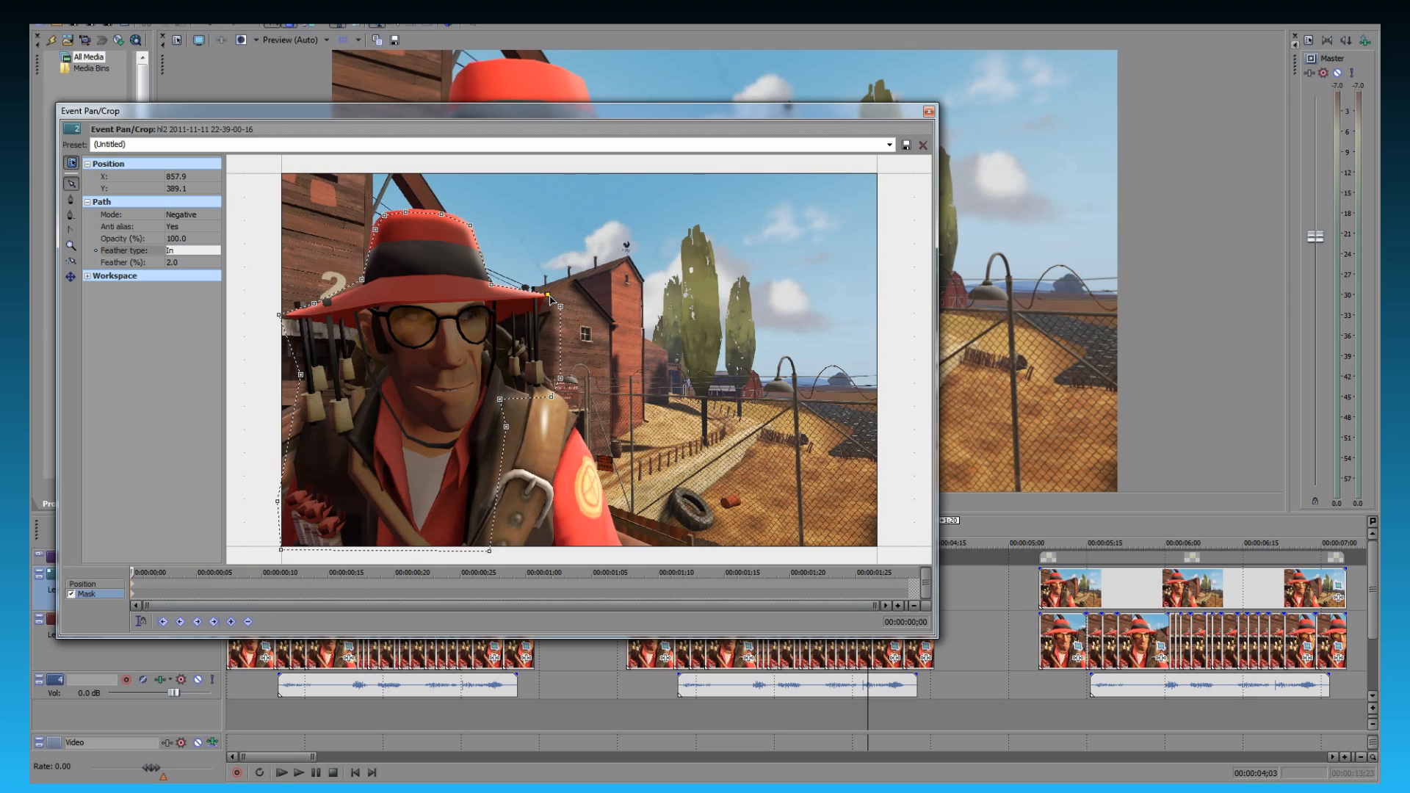
# - Raise the mask path's lower anchors so its bottom edge runs across the character's upper chest just below the neck
pyautogui.moveTo(301, 378); pyautogui.dragTo(294, 383)
pyautogui.moveTo(280, 504); pyautogui.dragTo(379, 477)
pyautogui.moveTo(490, 550); pyautogui.dragTo(452, 458)
pyautogui.moveTo(310, 477); pyautogui.dragTo(299, 468)
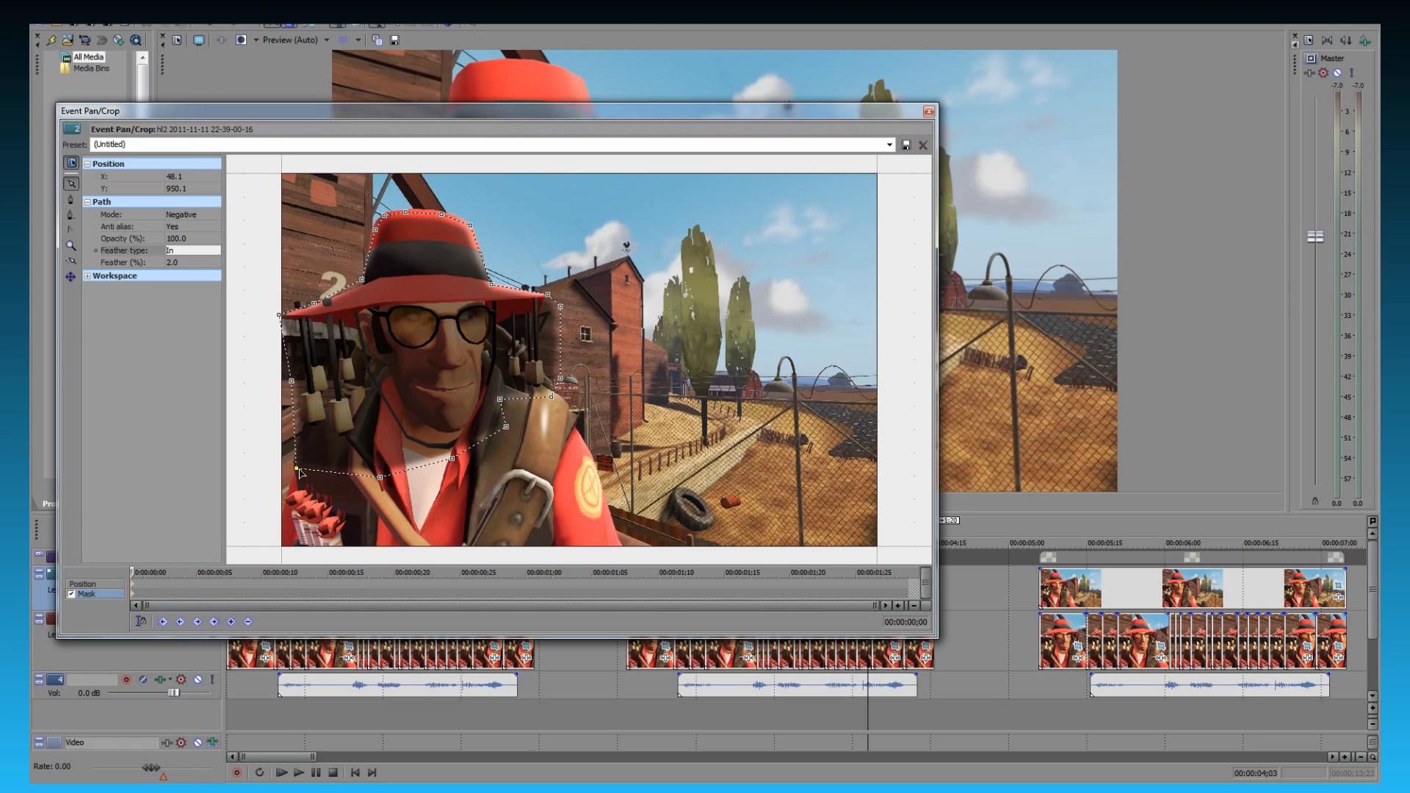
# - Set the mask path's feather to 4.0% and close the Event Pan/Crop window
pyautogui.click(199, 258)
pyautogui.click(205, 260)
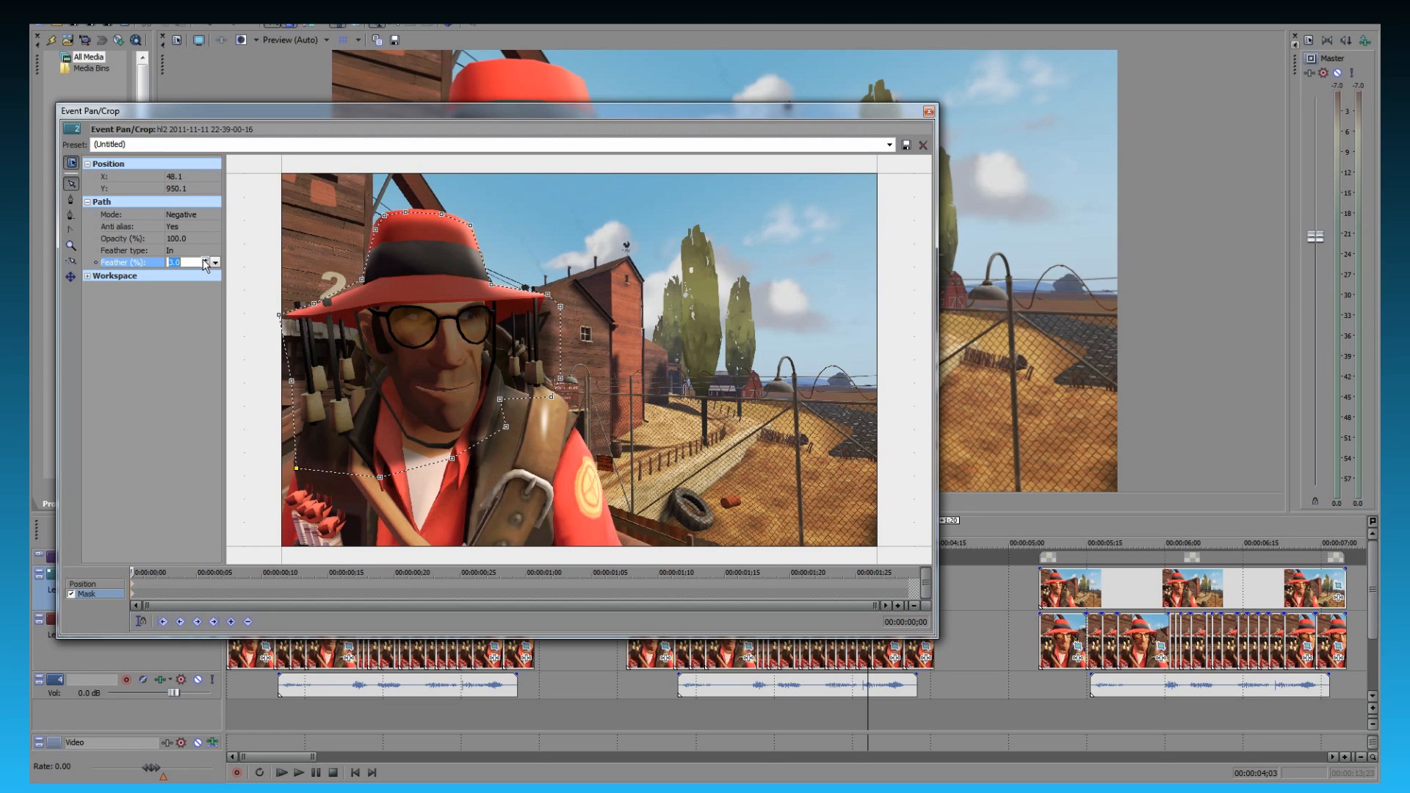
pyautogui.click(205, 260)
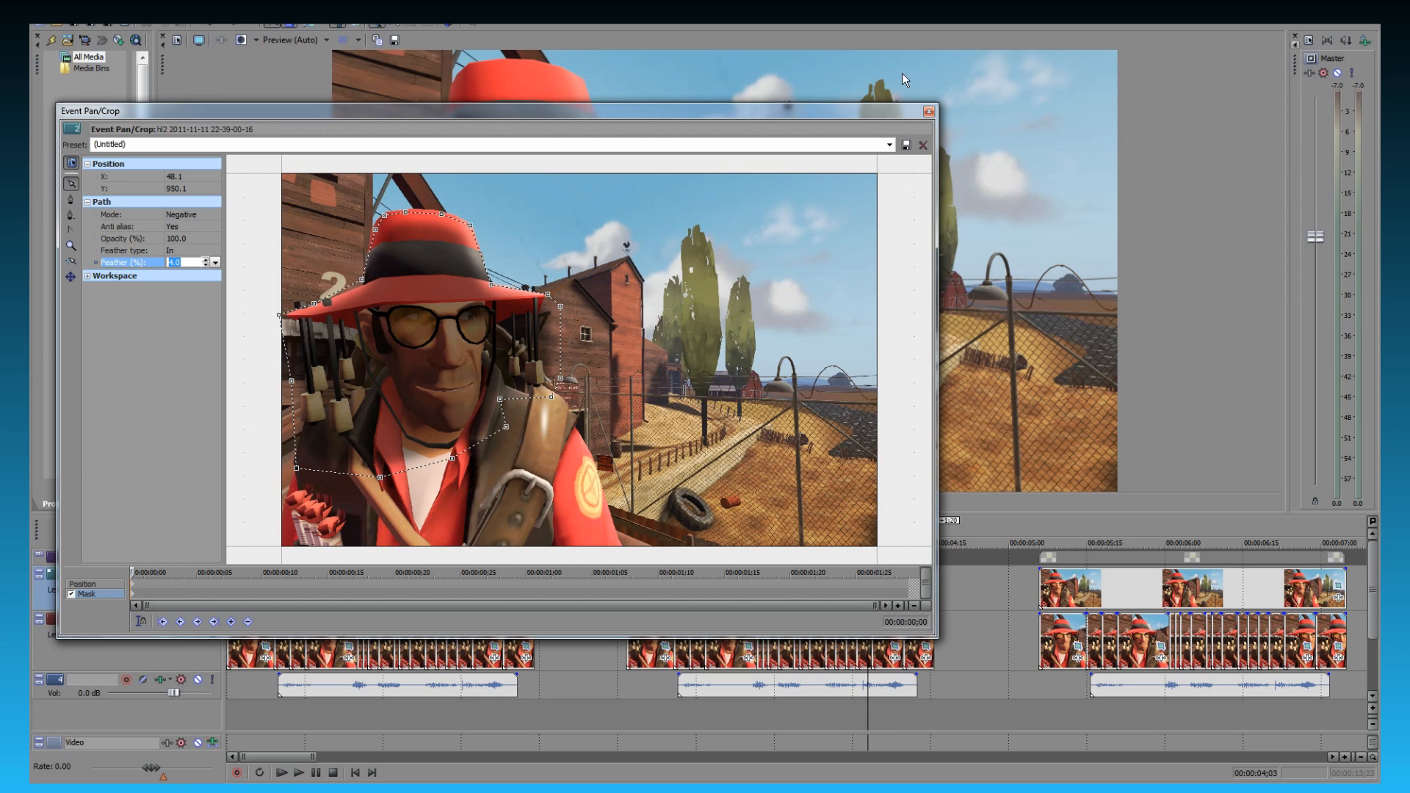
pyautogui.click(929, 111)
# - Play the middle sequence twice from its start at 00:00:02;17 to check the tightened mask over the talking character
pyautogui.click(630, 595)
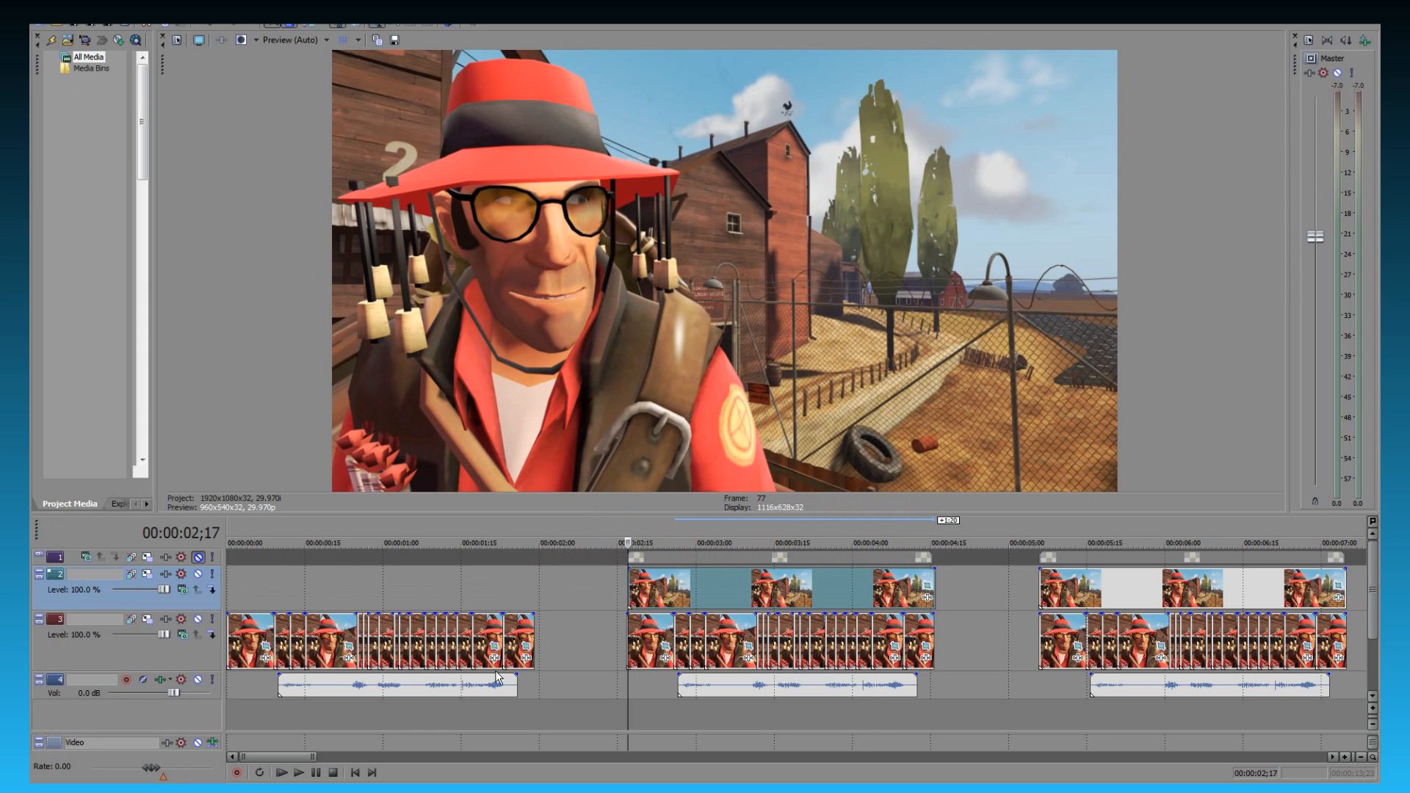
pyautogui.click(300, 772)
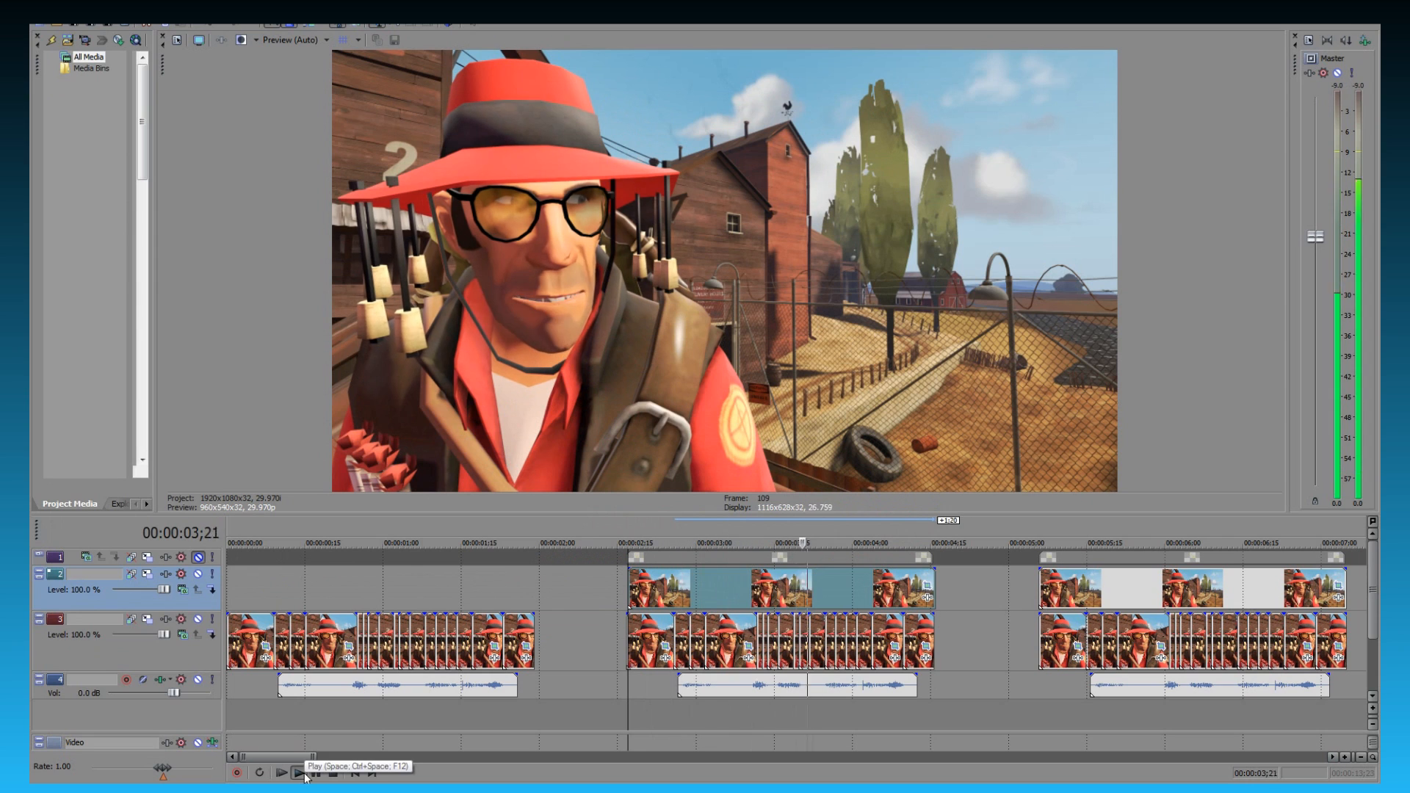
pyautogui.click(304, 773)
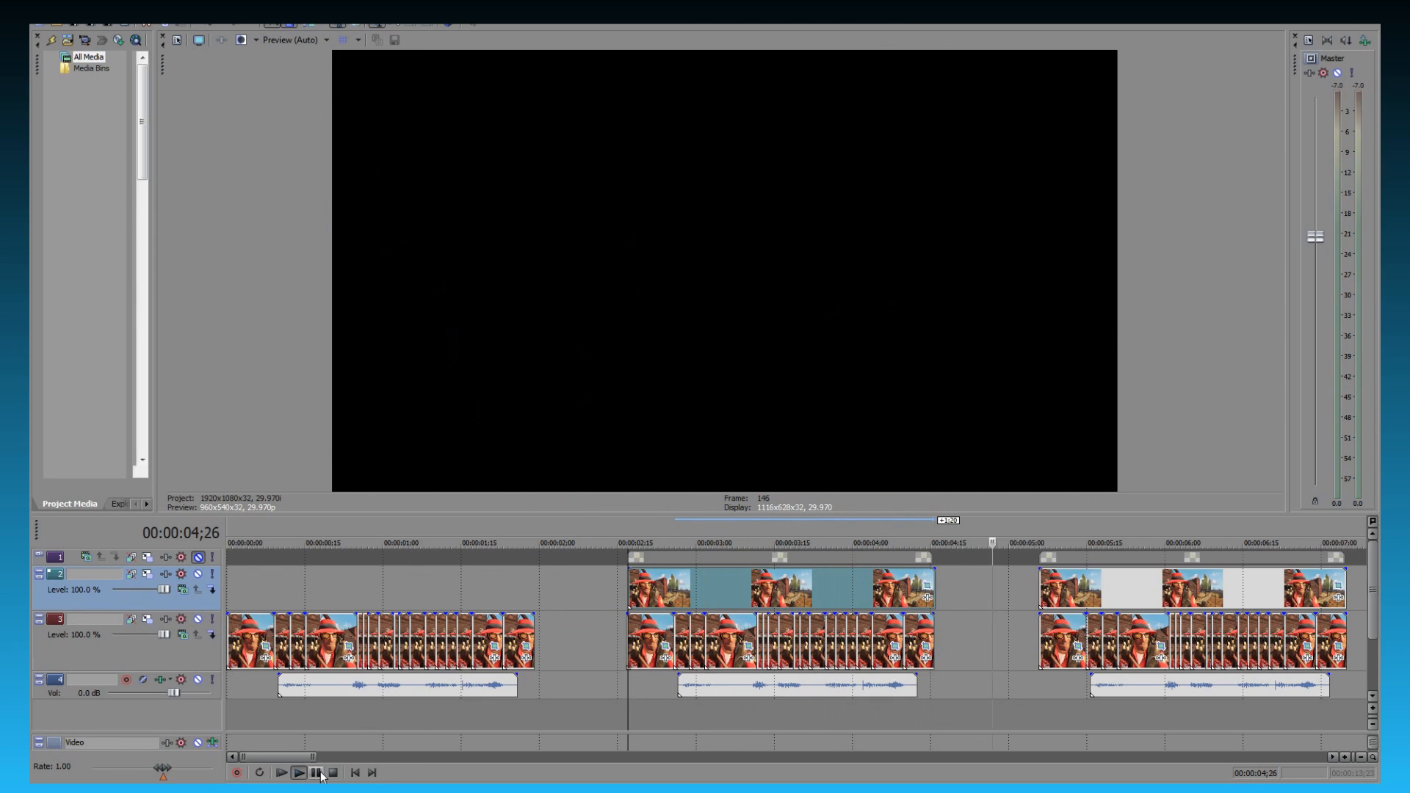
pyautogui.click(317, 773)
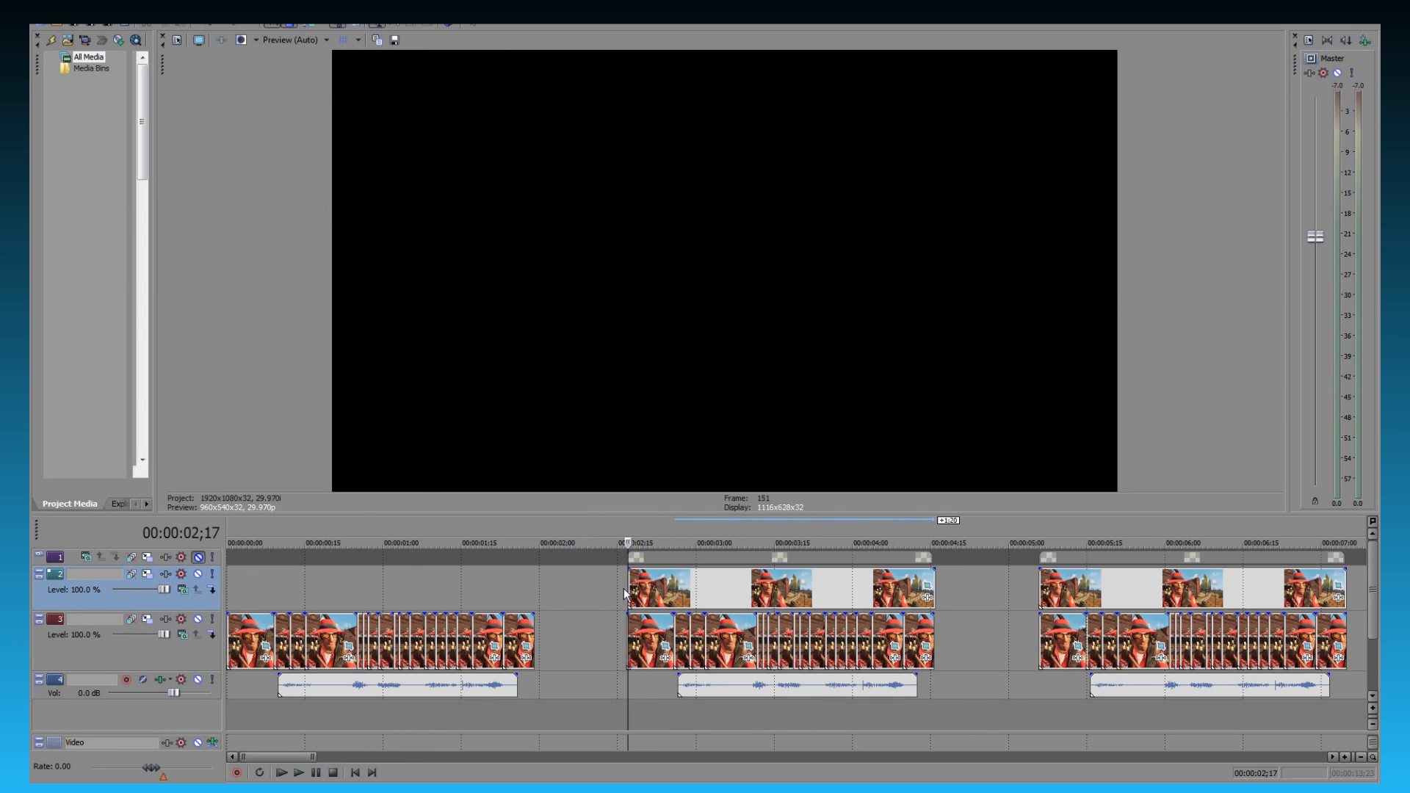
pyautogui.click(624, 589)
pyautogui.click(299, 773)
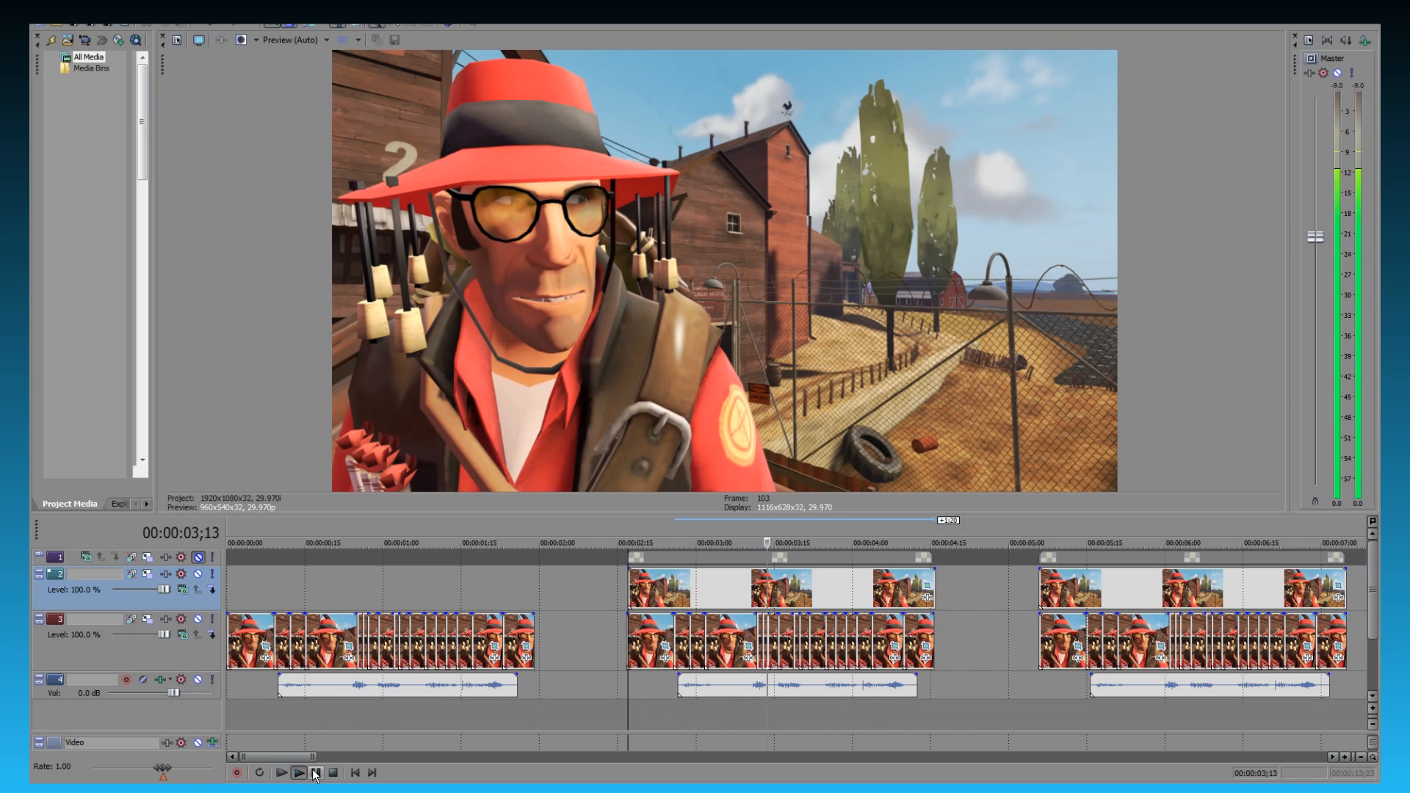
pyautogui.click(315, 772)
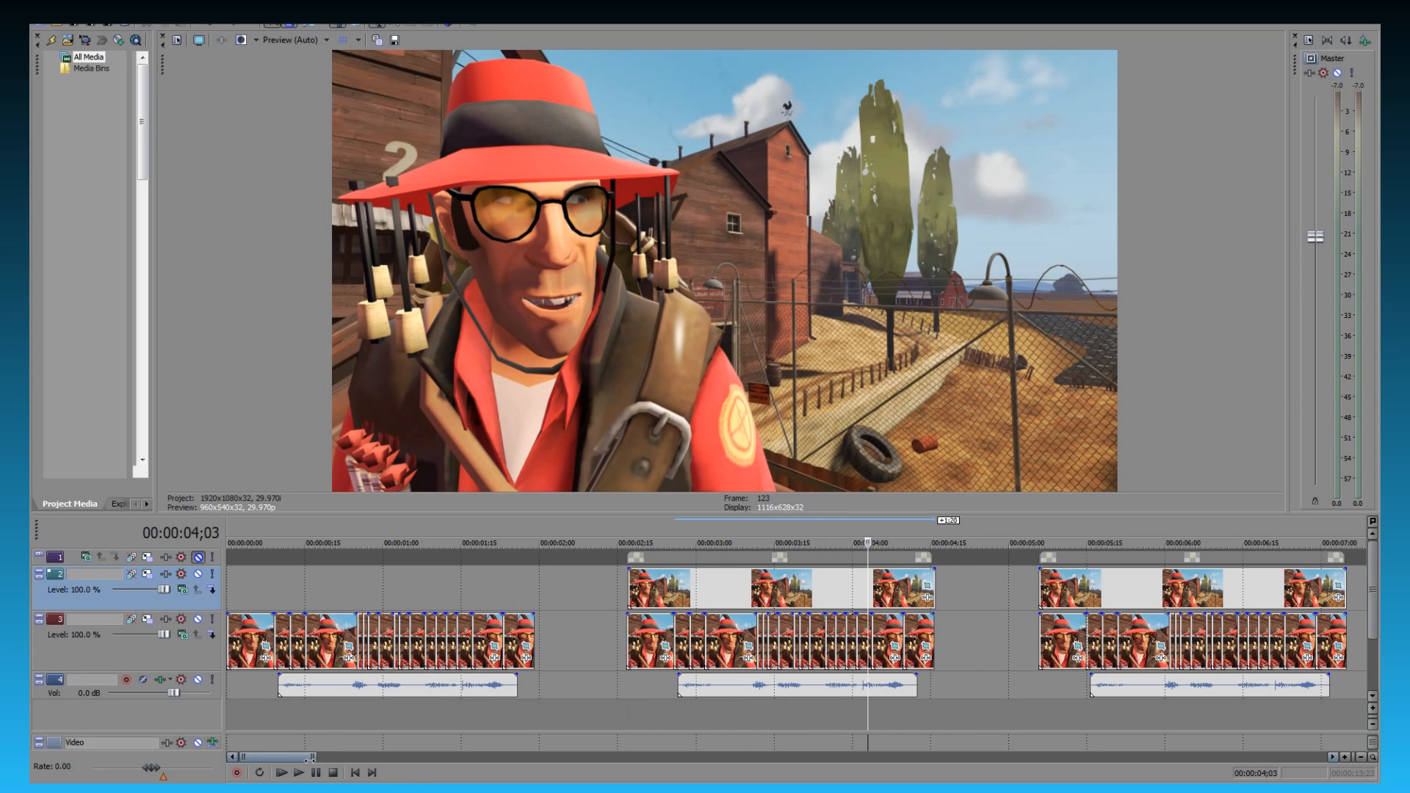
# - Lower the overlay still's mask anchors from the hat crown onto the hat brim, and close the Event Pan/Crop window
pyautogui.click(927, 585)
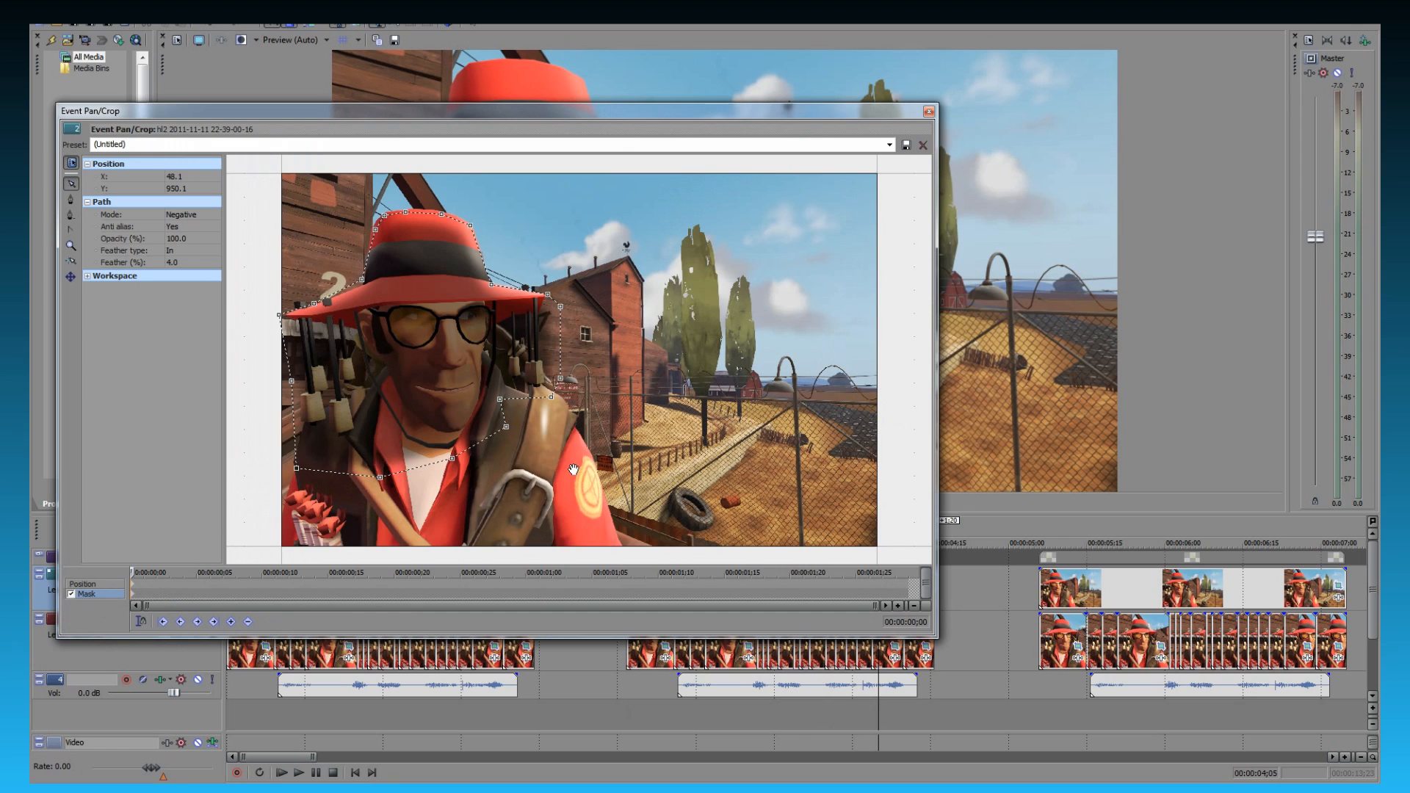
pyautogui.click(376, 231)
pyautogui.moveTo(380, 250); pyautogui.dragTo(355, 295)
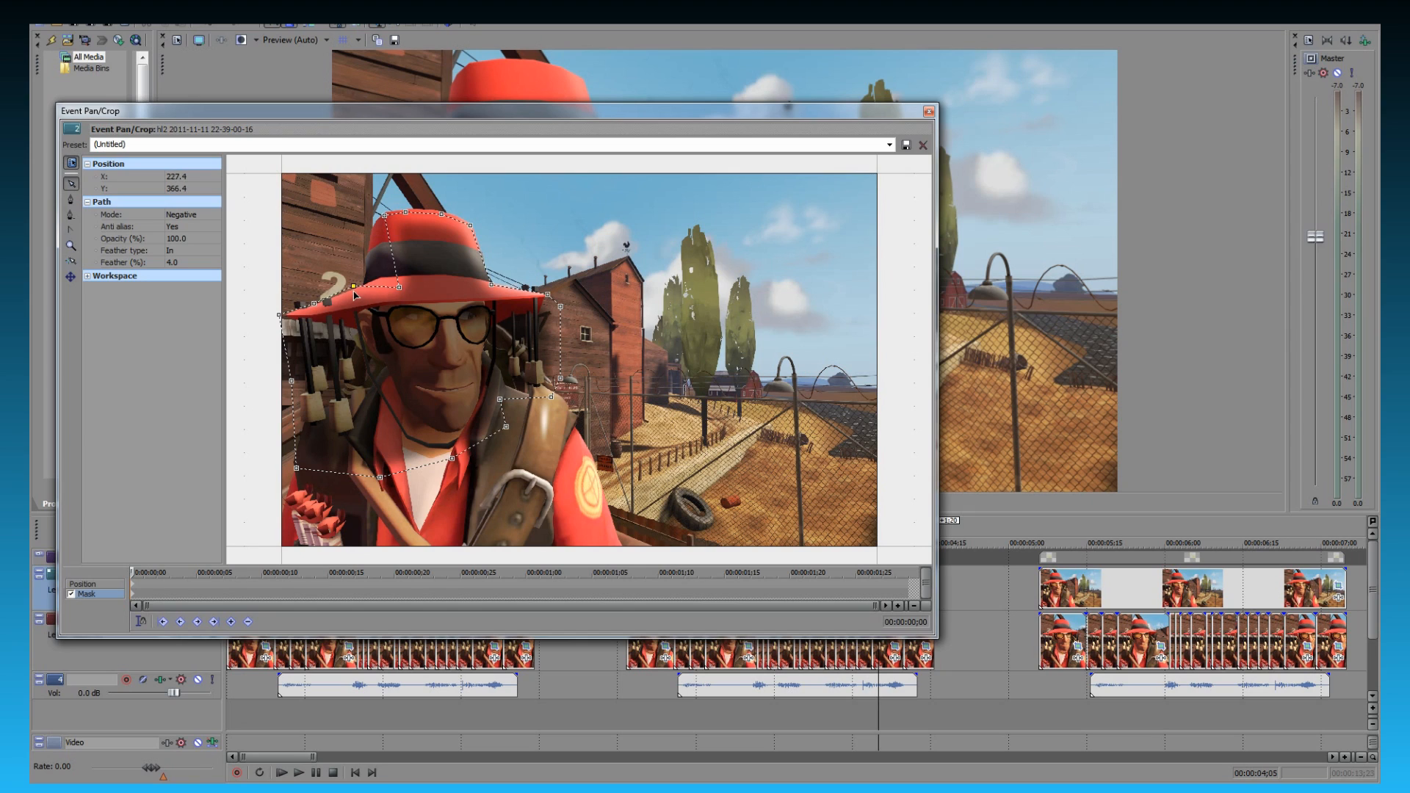
pyautogui.moveTo(385, 219); pyautogui.dragTo(431, 294)
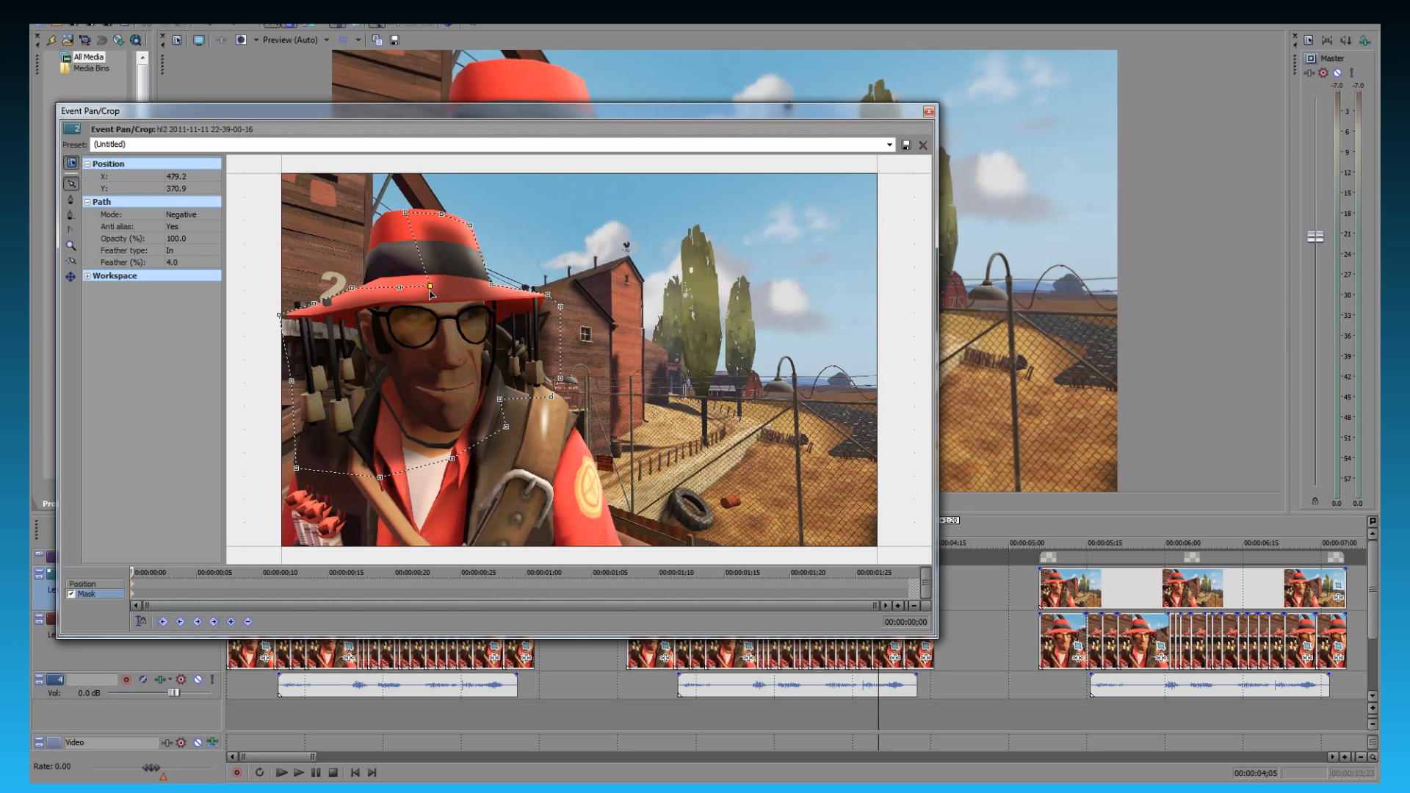
pyautogui.moveTo(406, 211); pyautogui.dragTo(454, 284)
pyautogui.moveTo(444, 219); pyautogui.dragTo(502, 293)
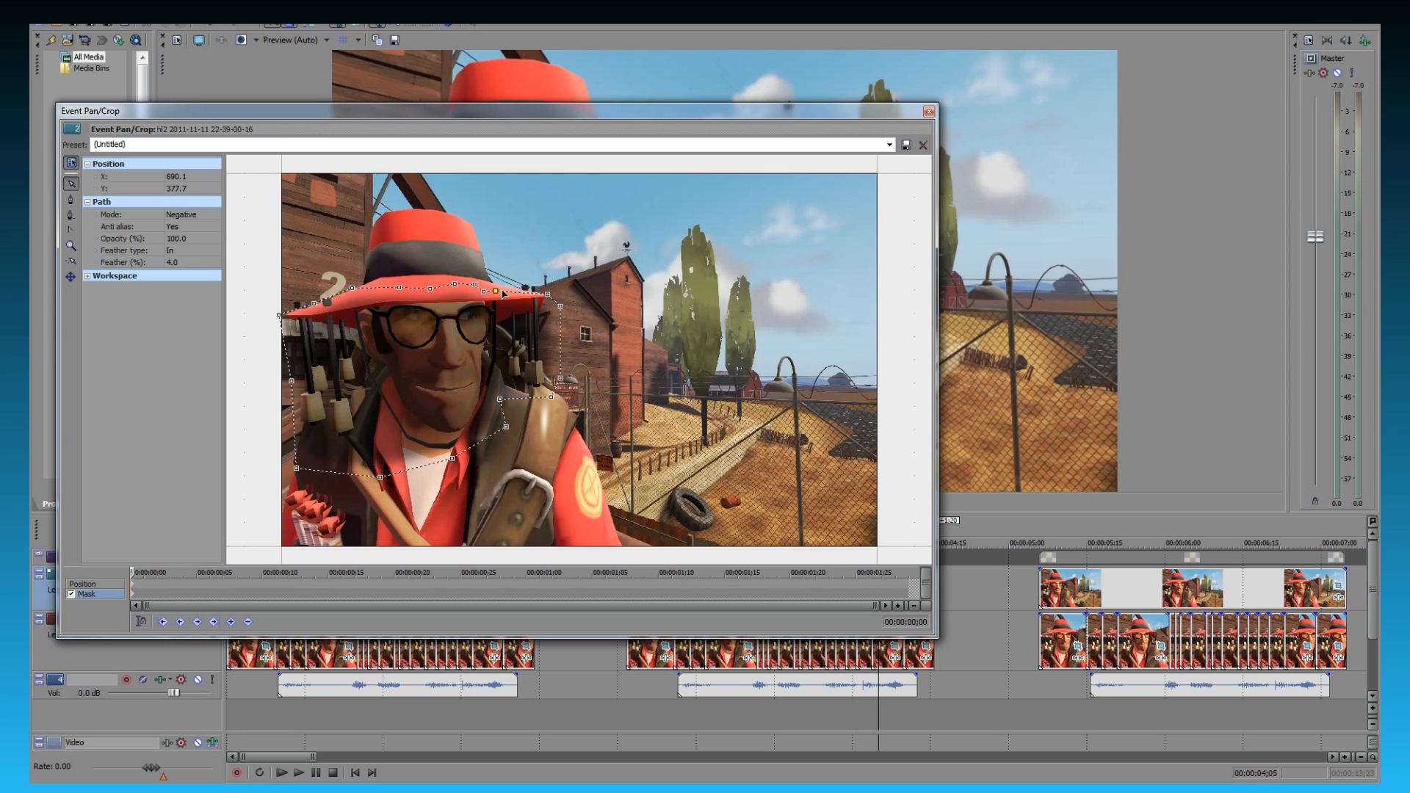
pyautogui.click(928, 111)
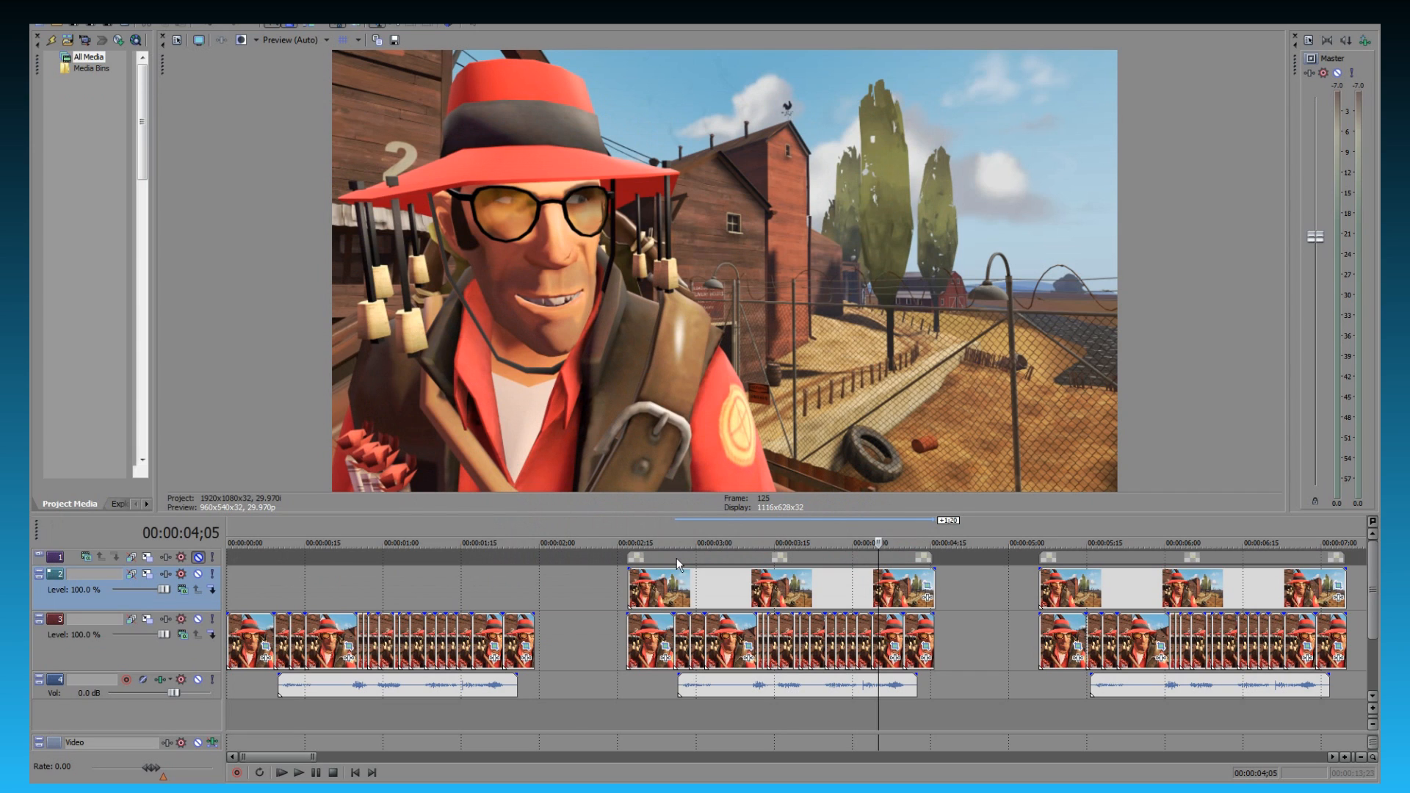